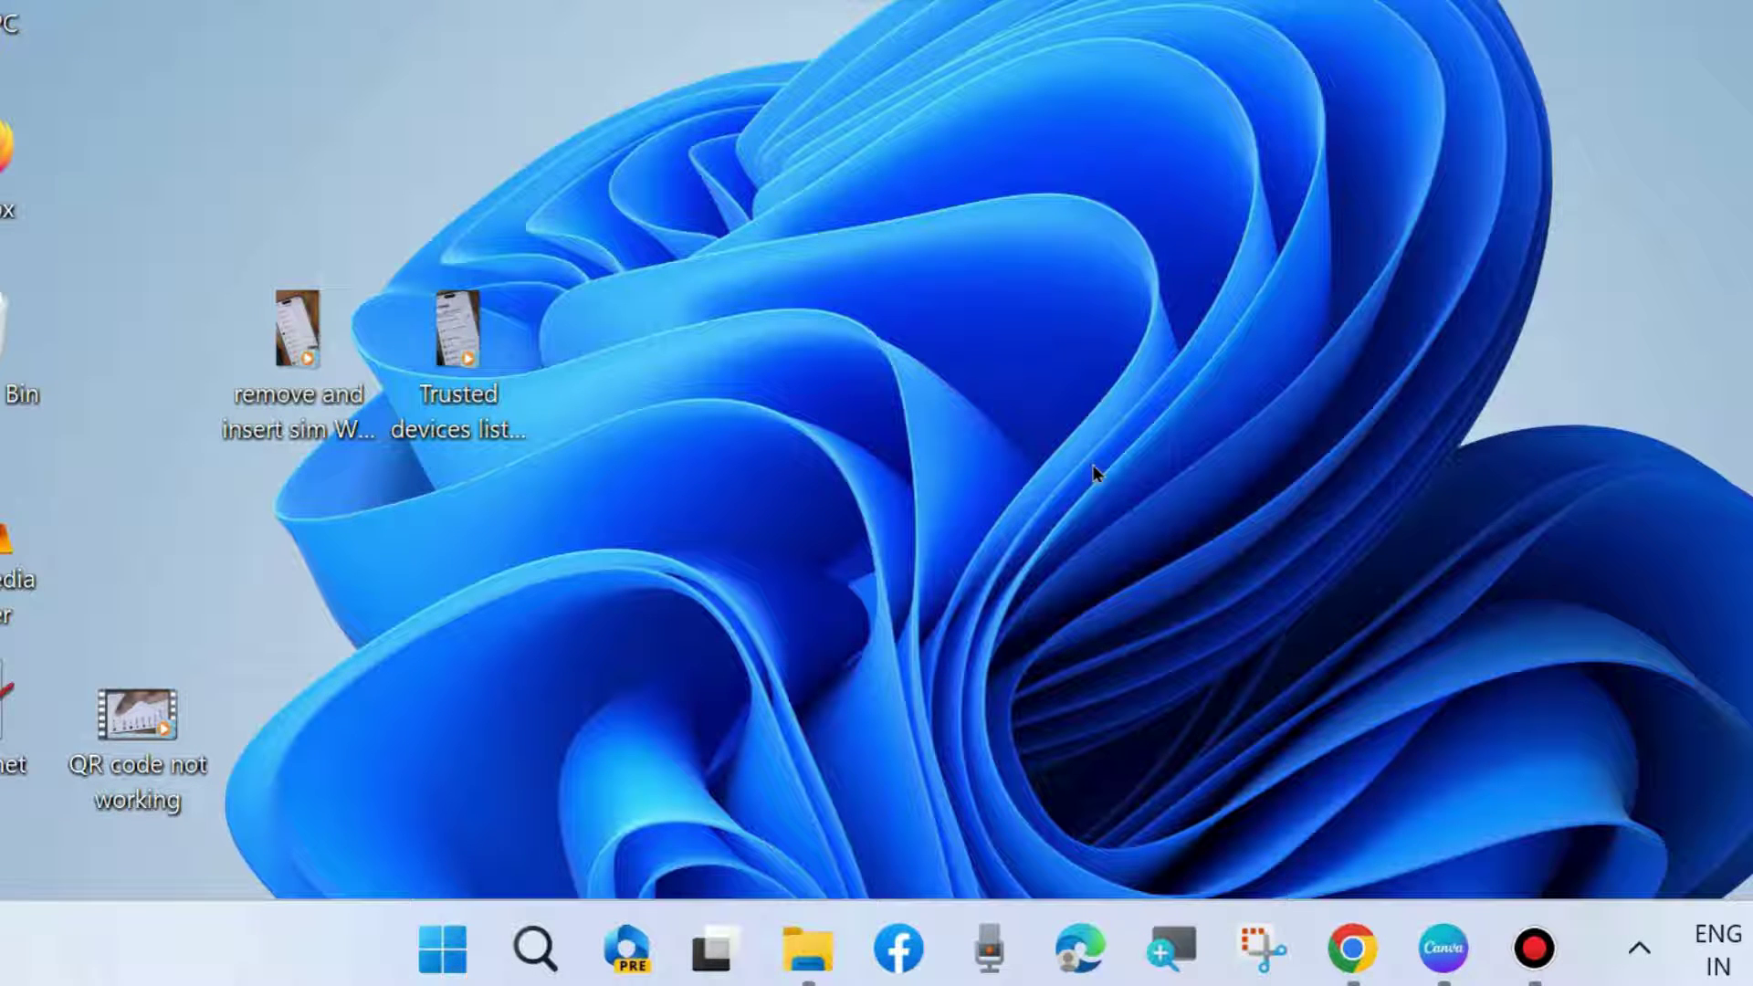
Open the Win+X system tools menu from the Start button
{"action": "right_click", "coordinate": [440, 945]}
Launch Task Manager, restart the Windows Explorer process, then close Task Manager
{"action": "left_click", "coordinate": [374, 500]}
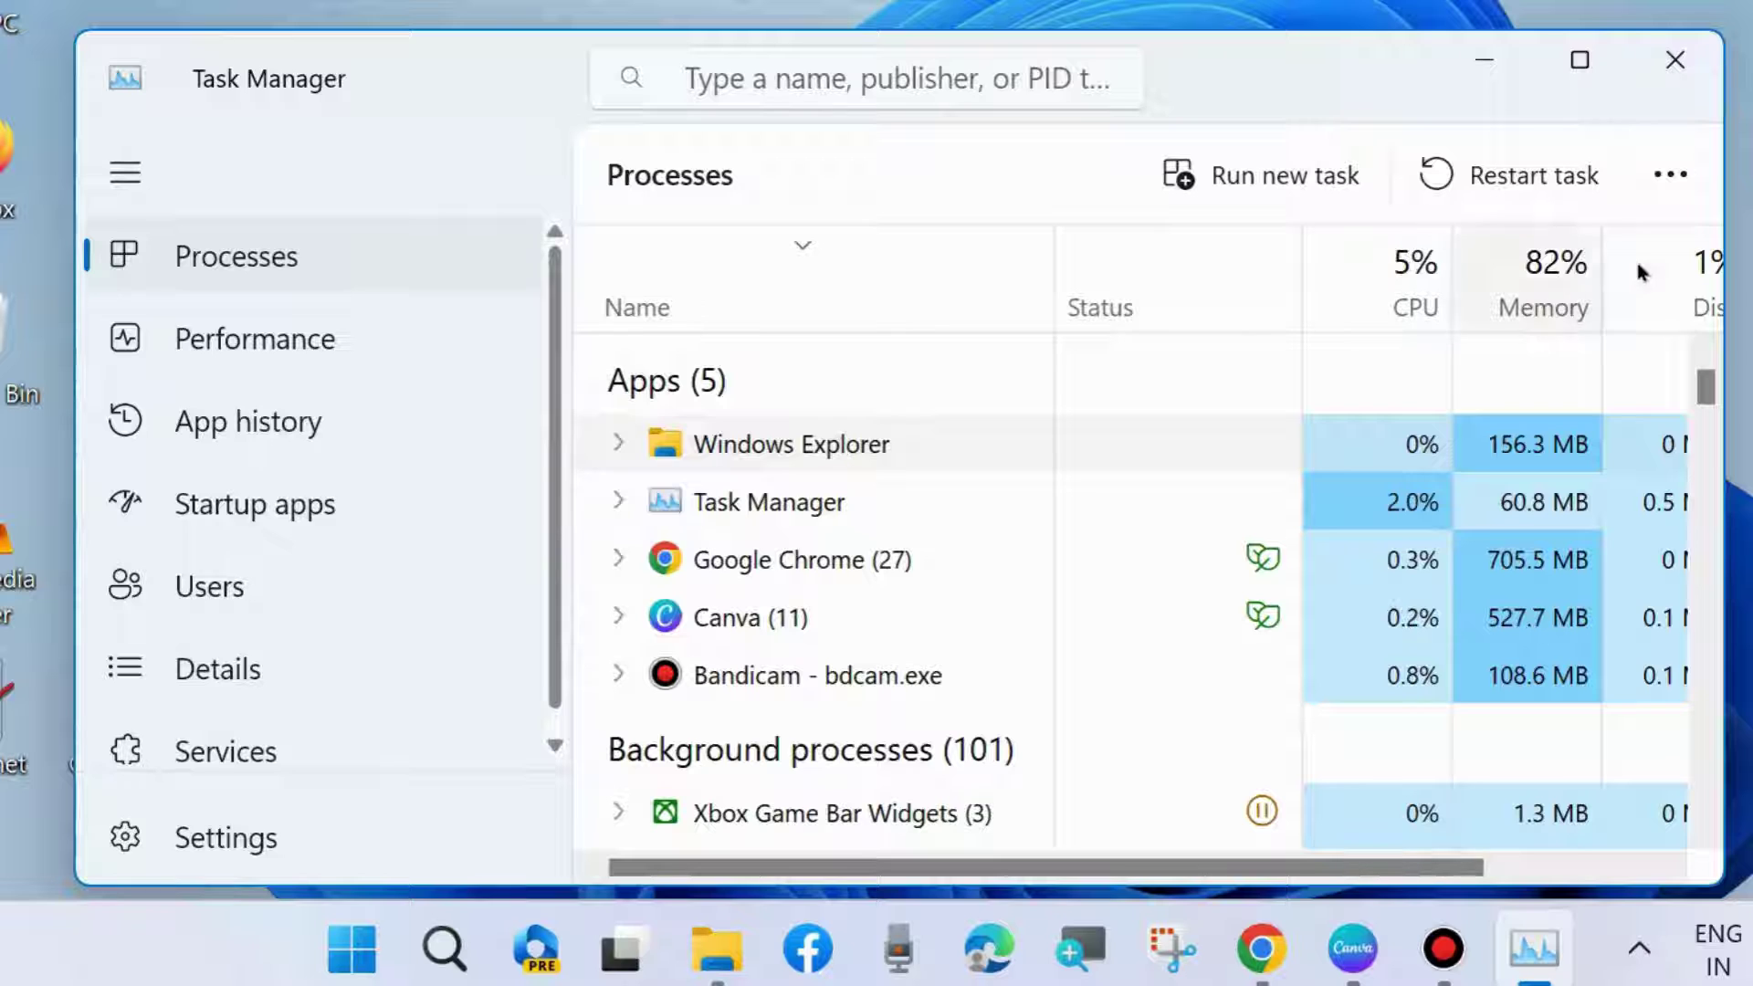
{"action": "left_click", "coordinate": [1512, 177]}
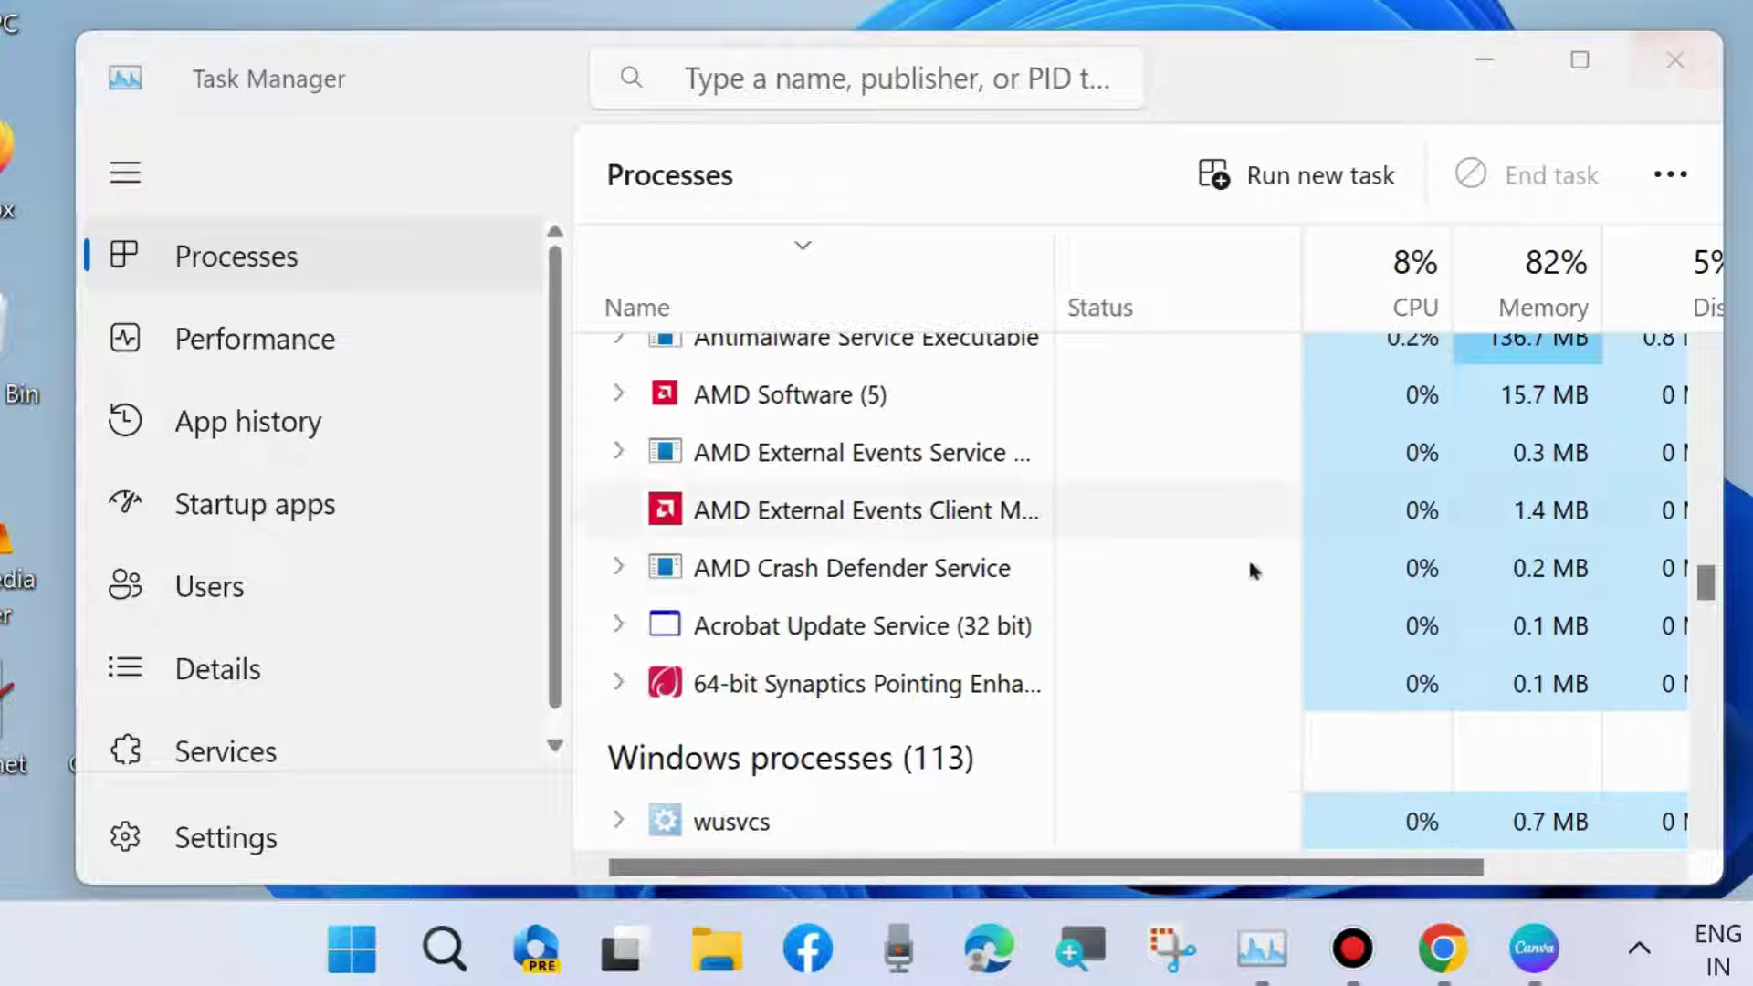
{"action": "left_click", "coordinate": [1665, 60]}
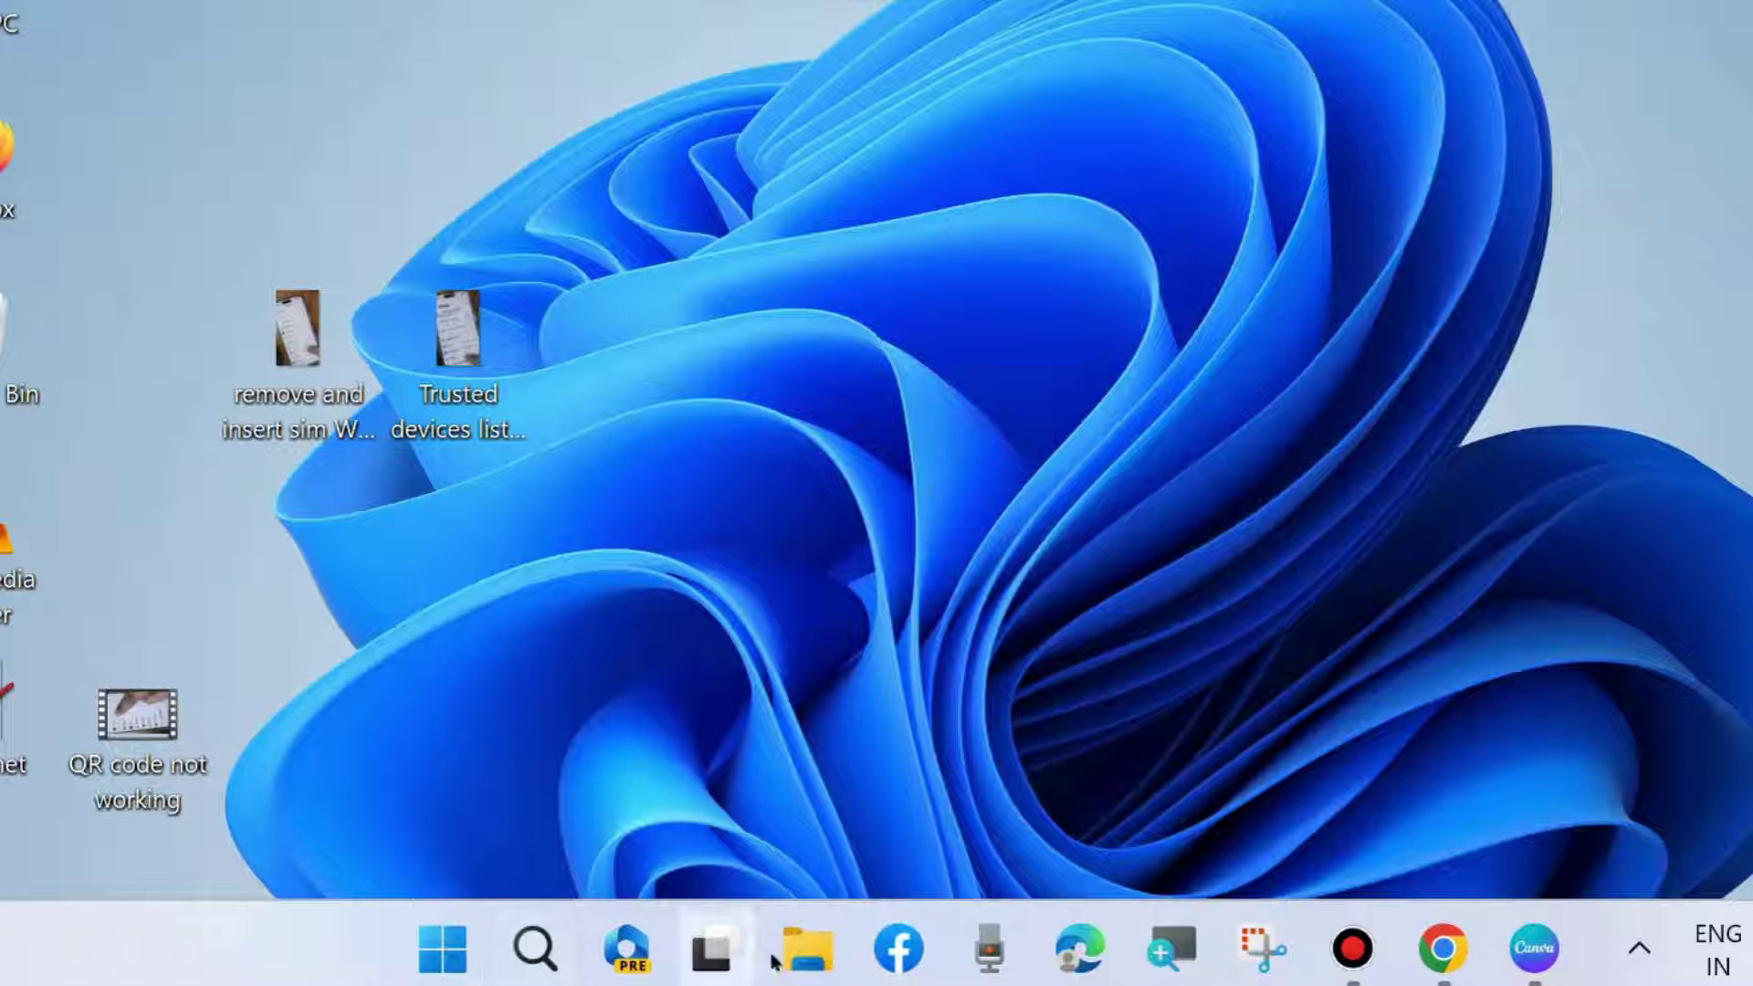
{"action": "right_click", "coordinate": [807, 955]}
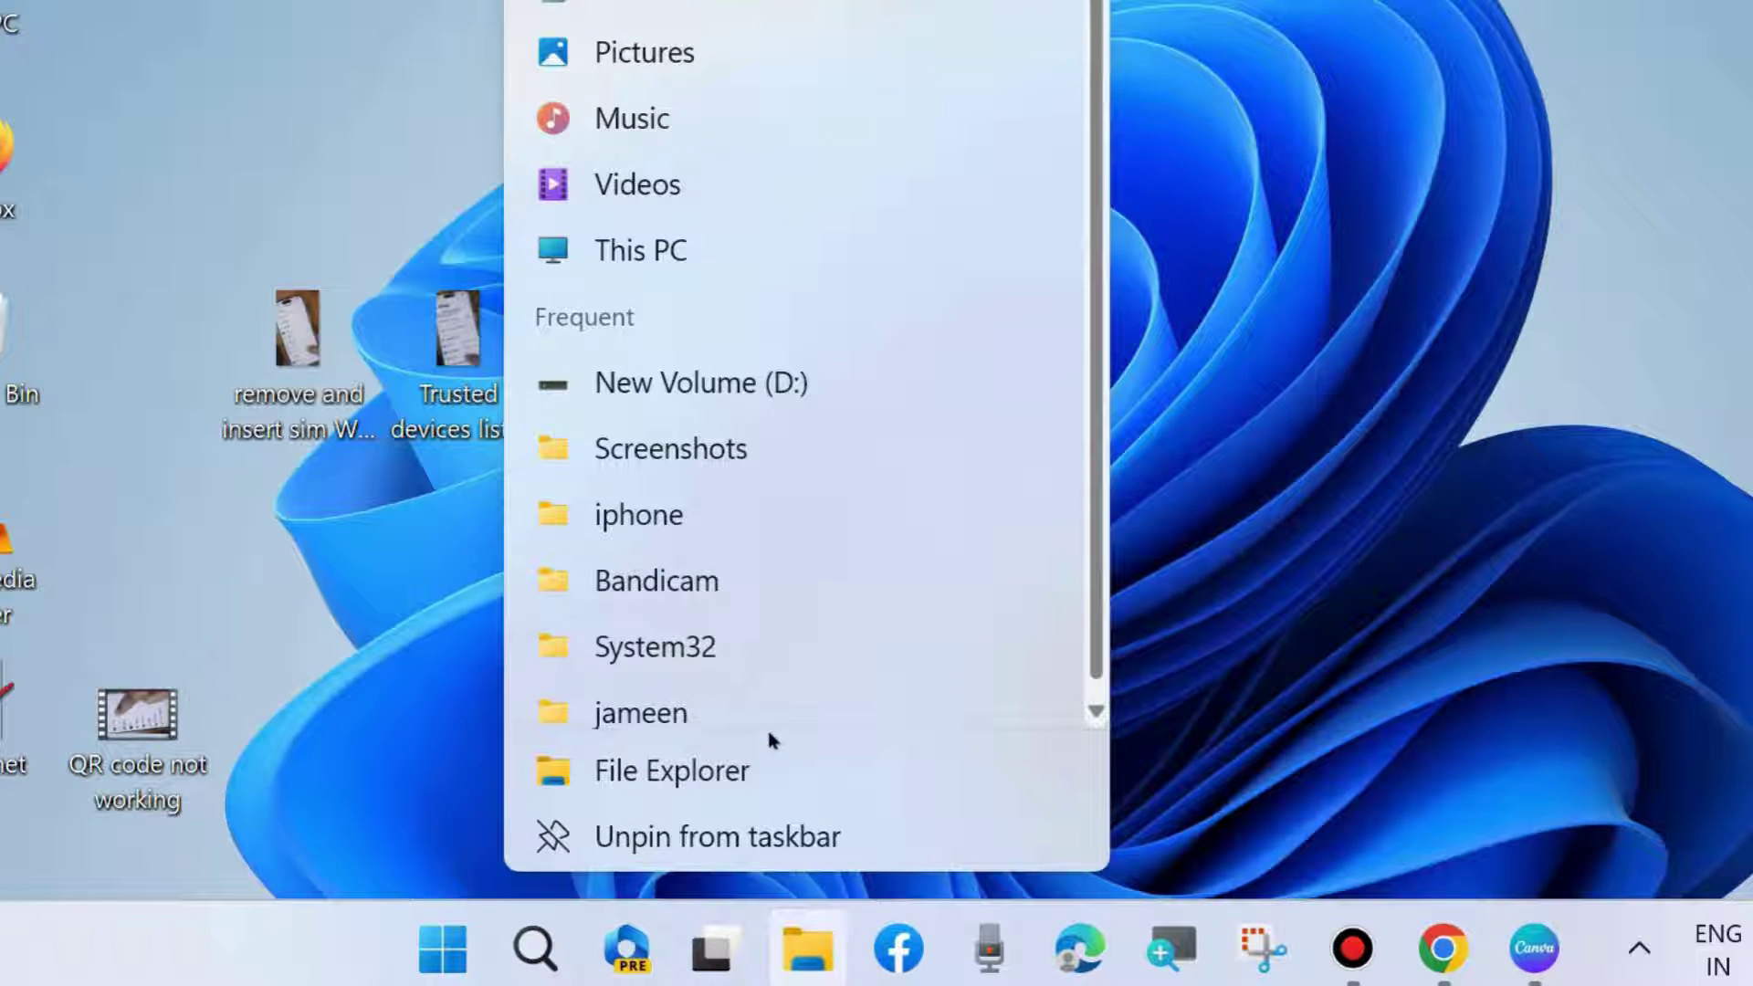
{"action": "right_click", "coordinate": [649, 769]}
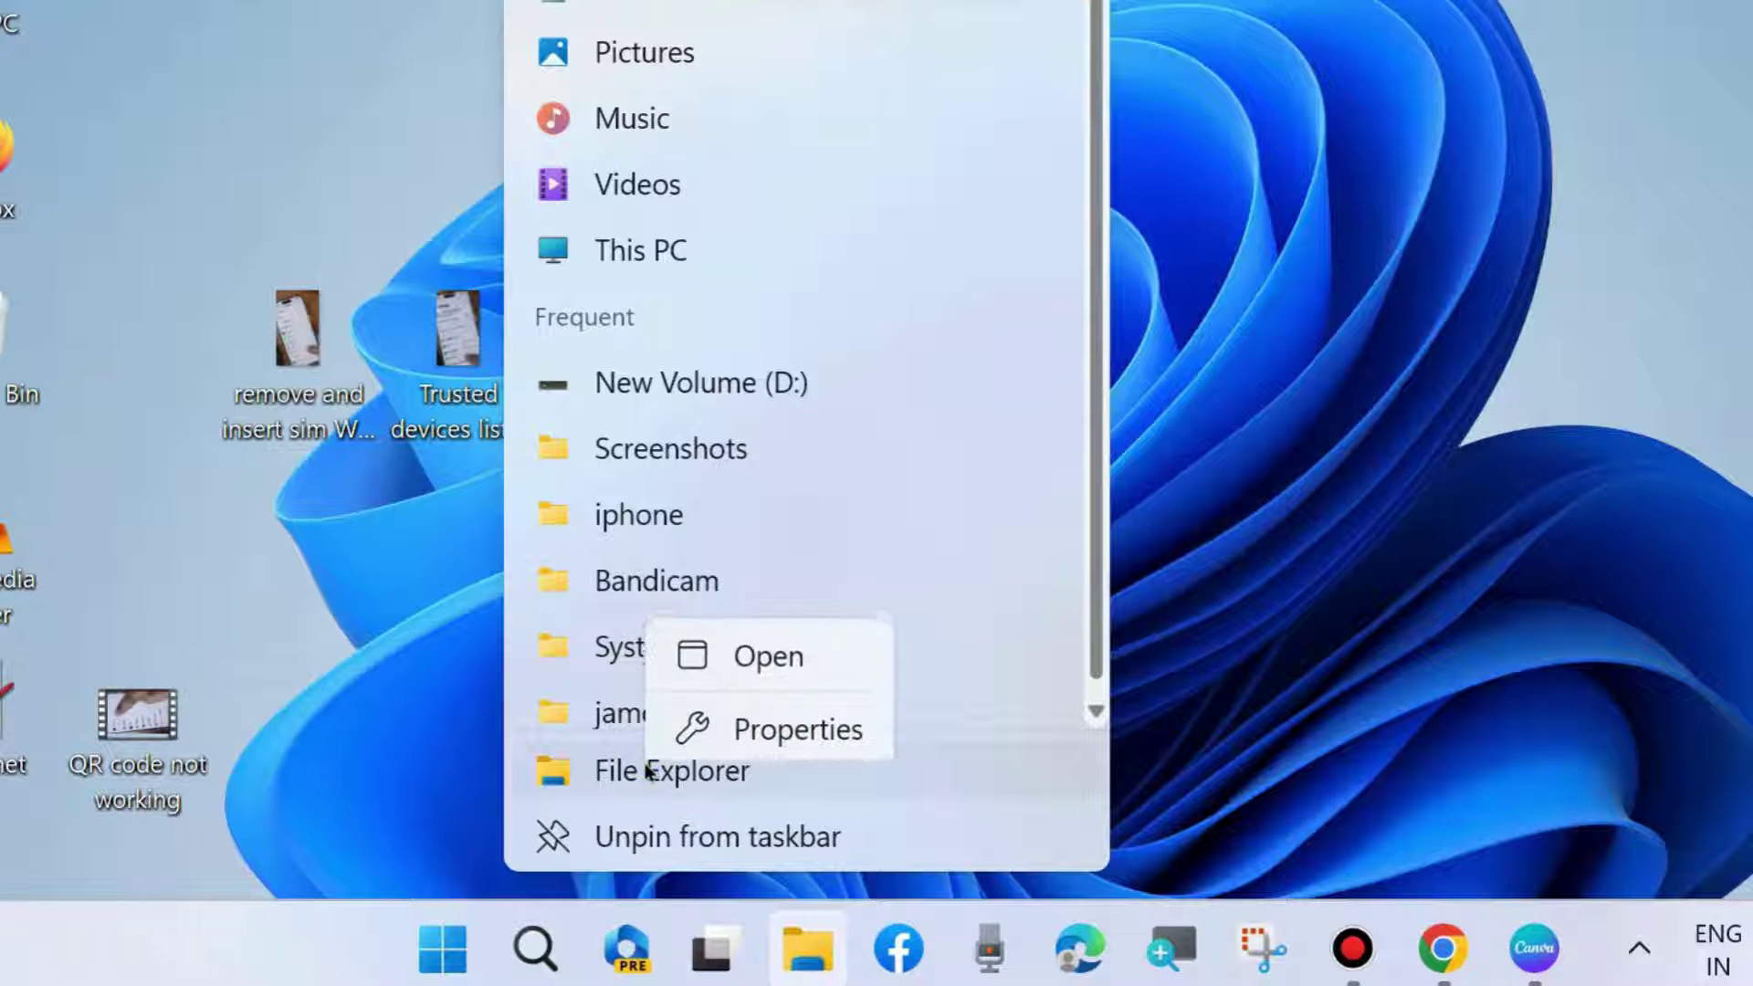
{"action": "left_click", "coordinate": [785, 722]}
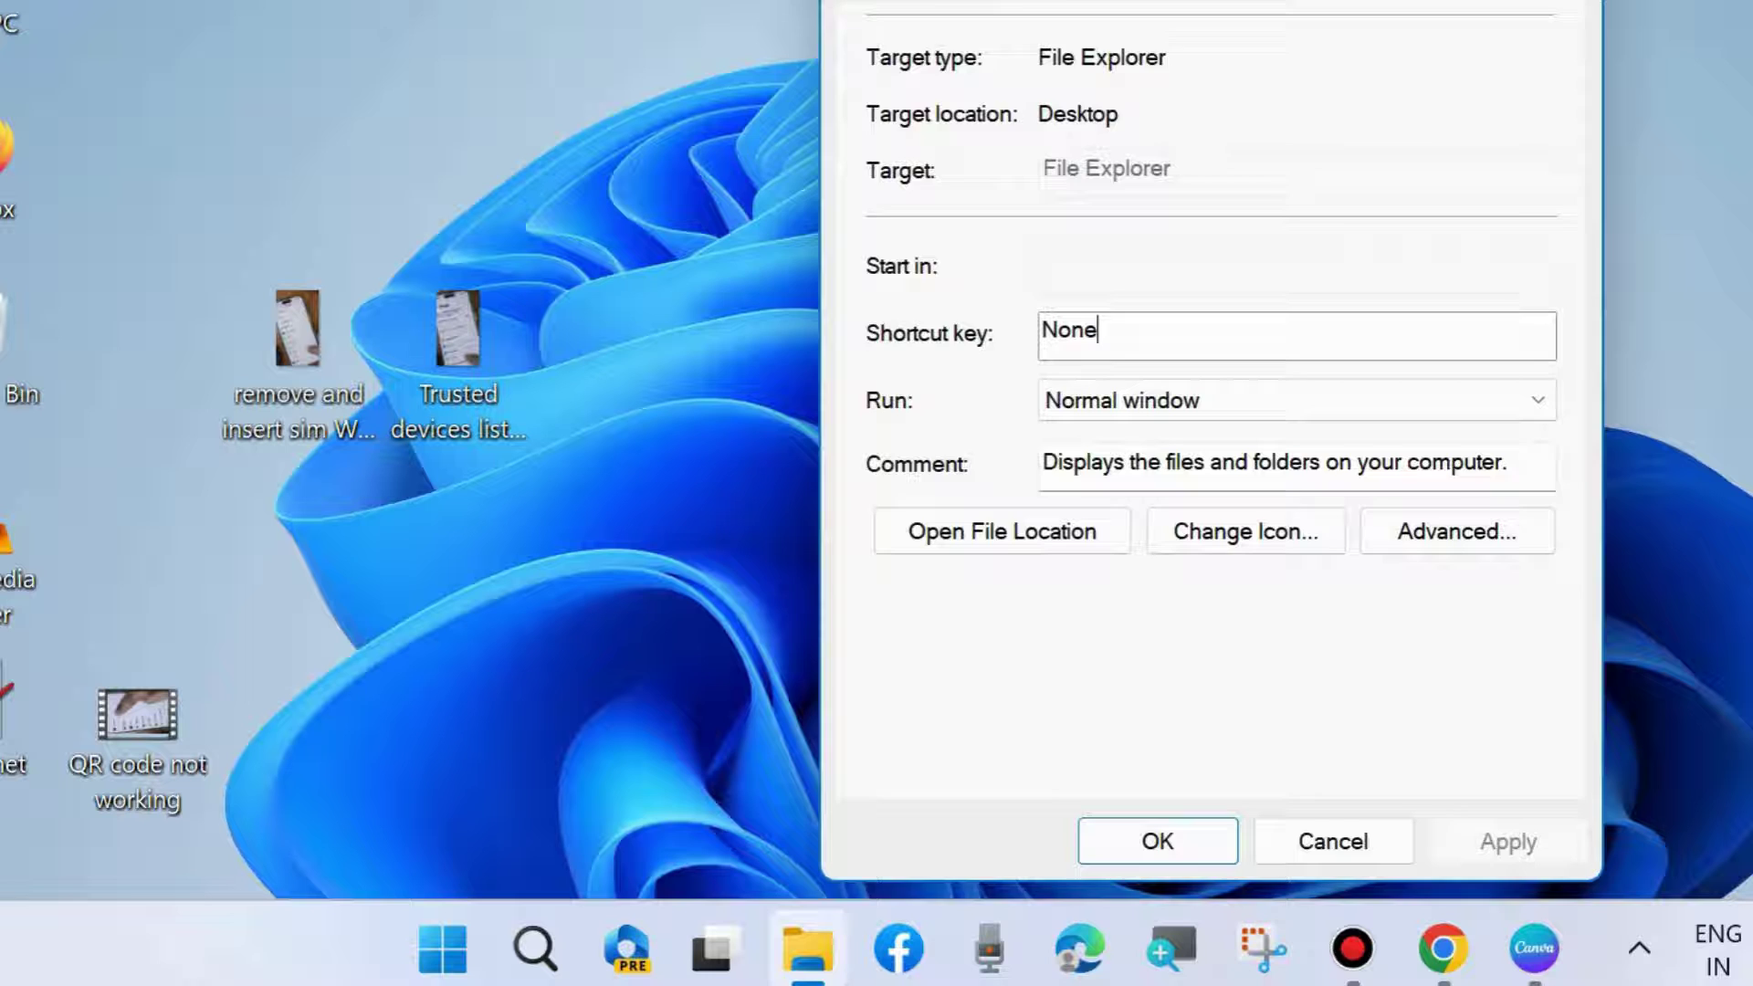
{"action": "left_click_drag", "start_coordinate": [1260, 0], "coordinate": [1130, 12]}
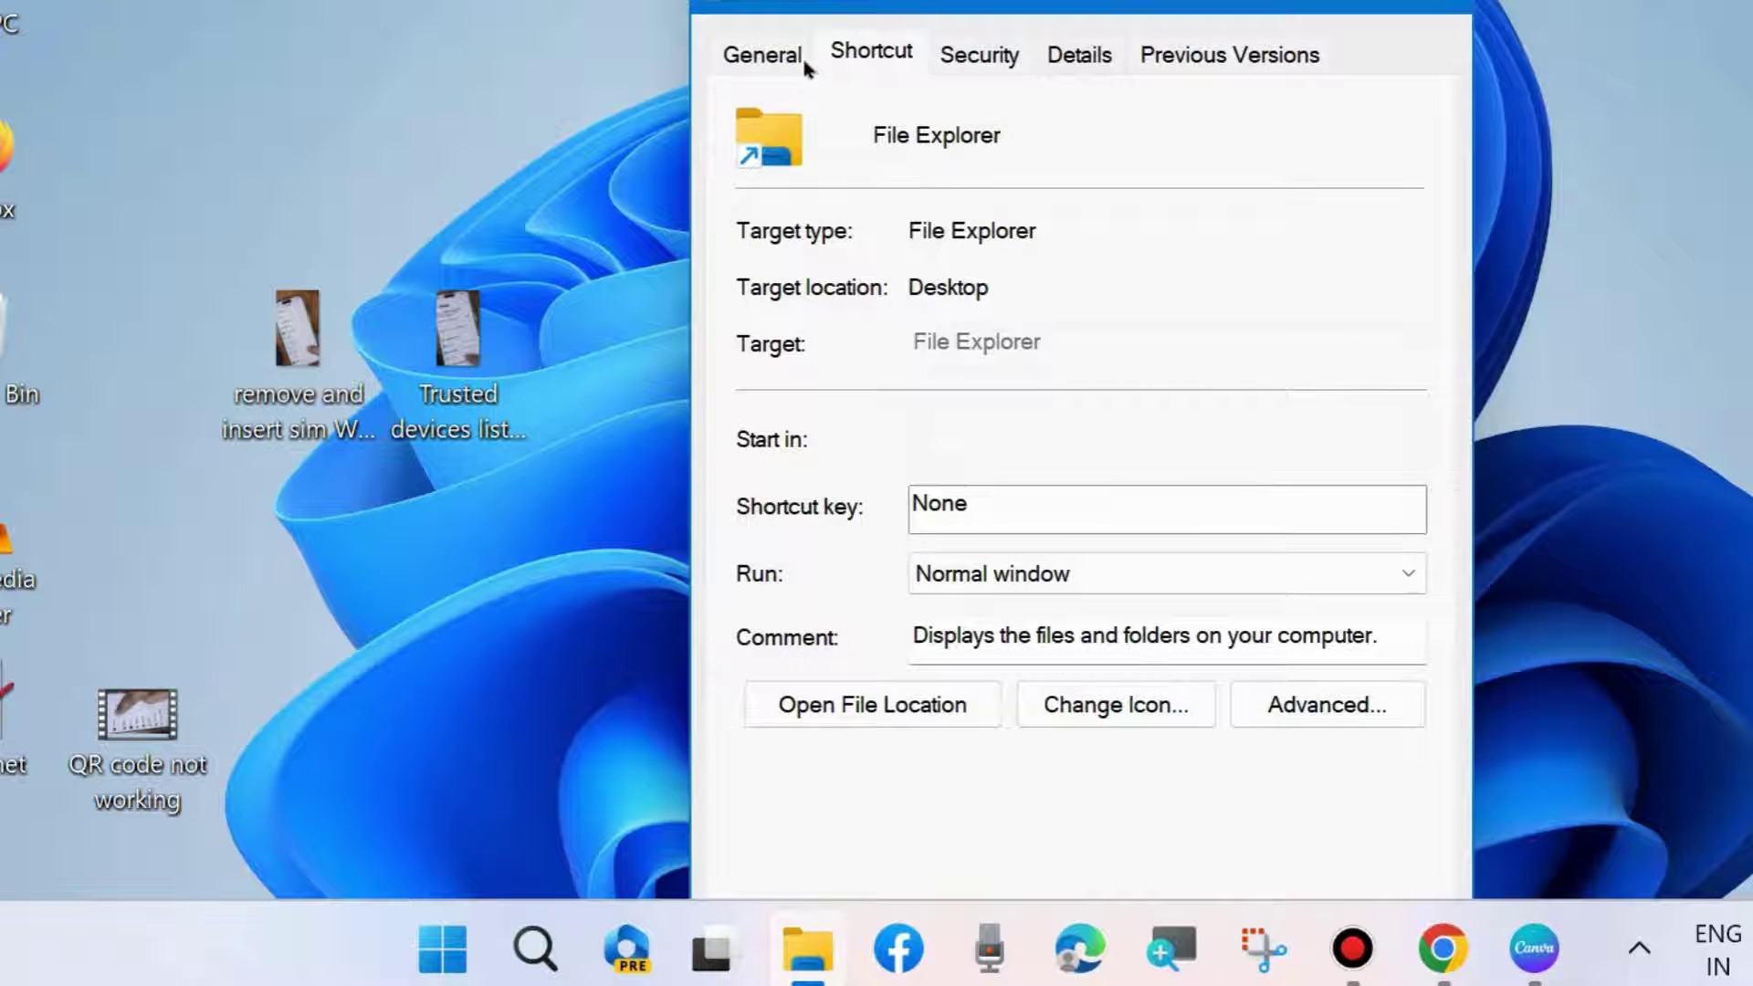
{"action": "left_click", "coordinate": [765, 54]}
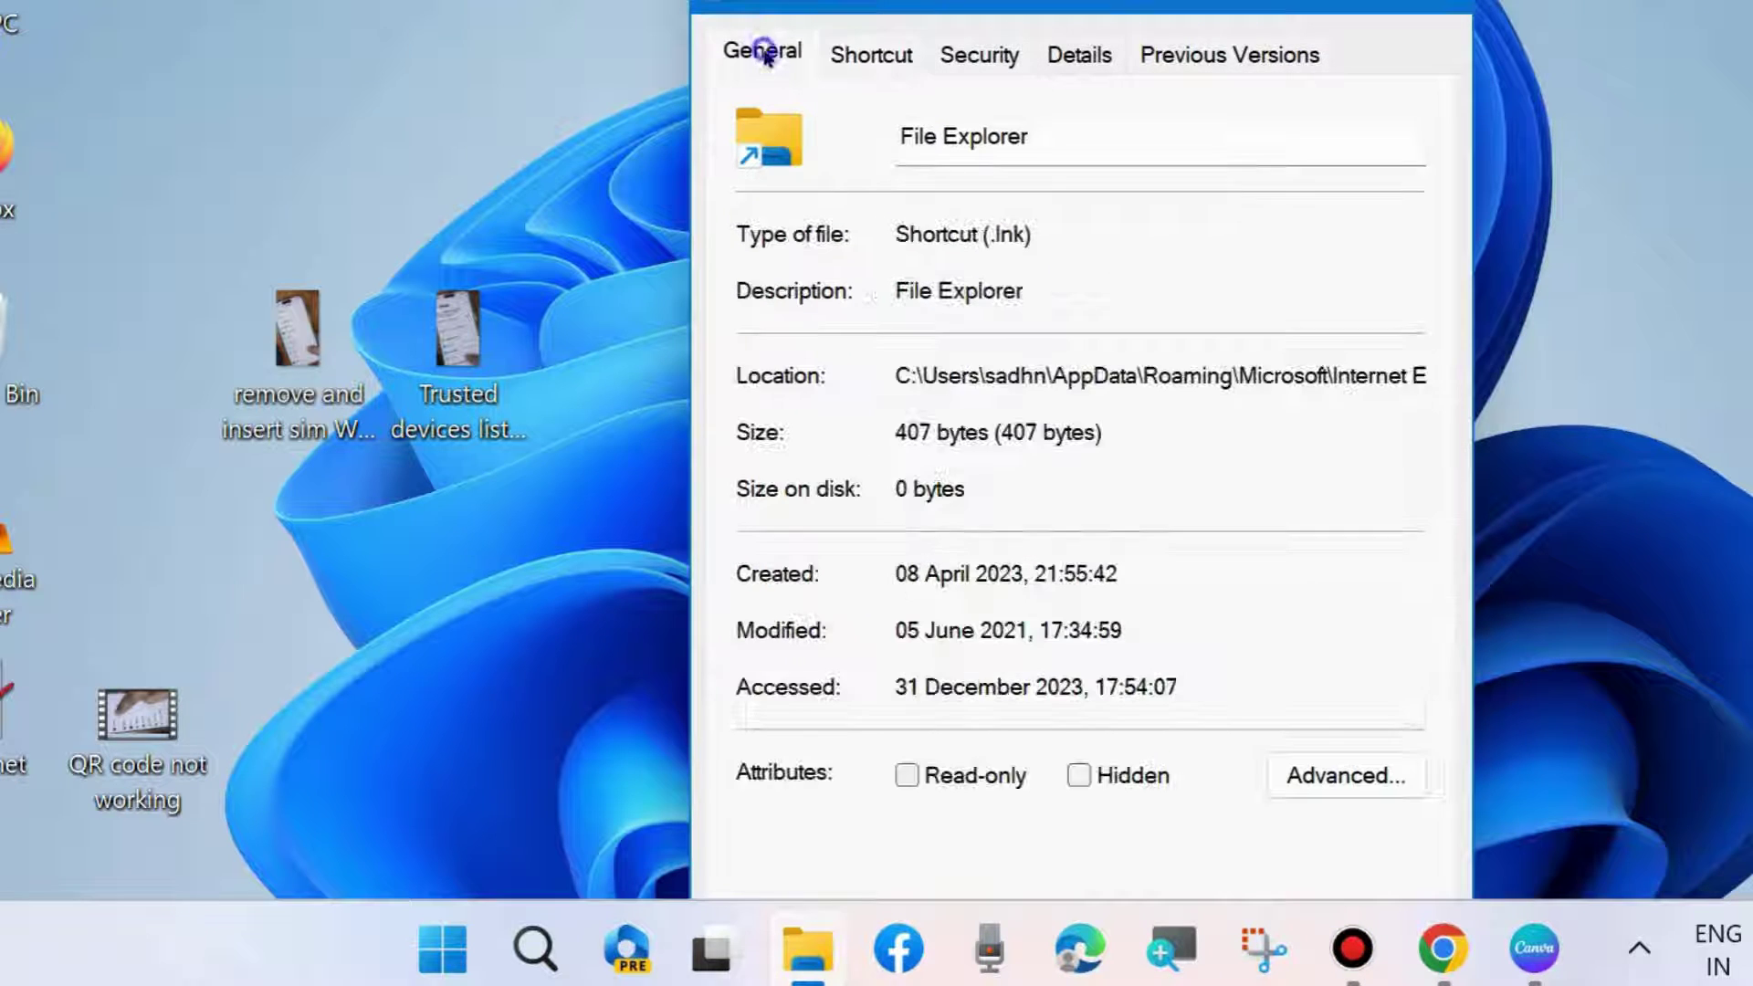
{"action": "left_click", "coordinate": [904, 57]}
{"action": "left_click", "coordinate": [975, 55]}
{"action": "left_click", "coordinate": [1078, 52]}
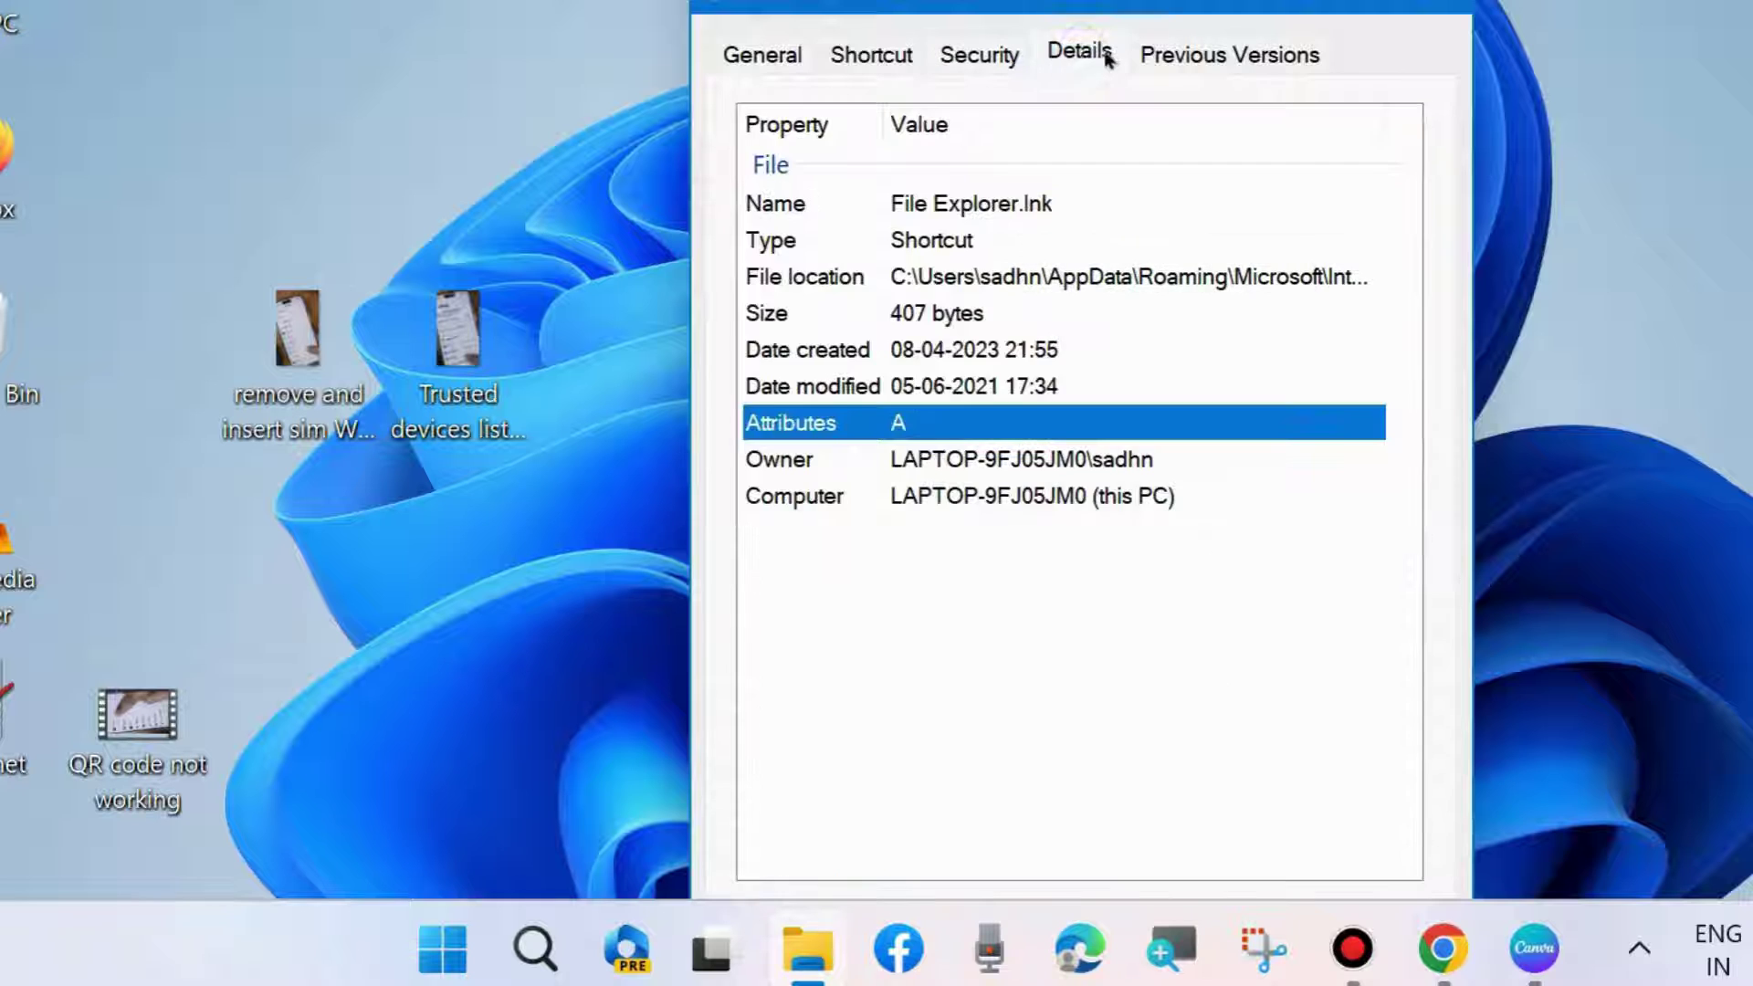
{"action": "left_click", "coordinate": [1187, 55]}
{"action": "left_click", "coordinate": [757, 53]}
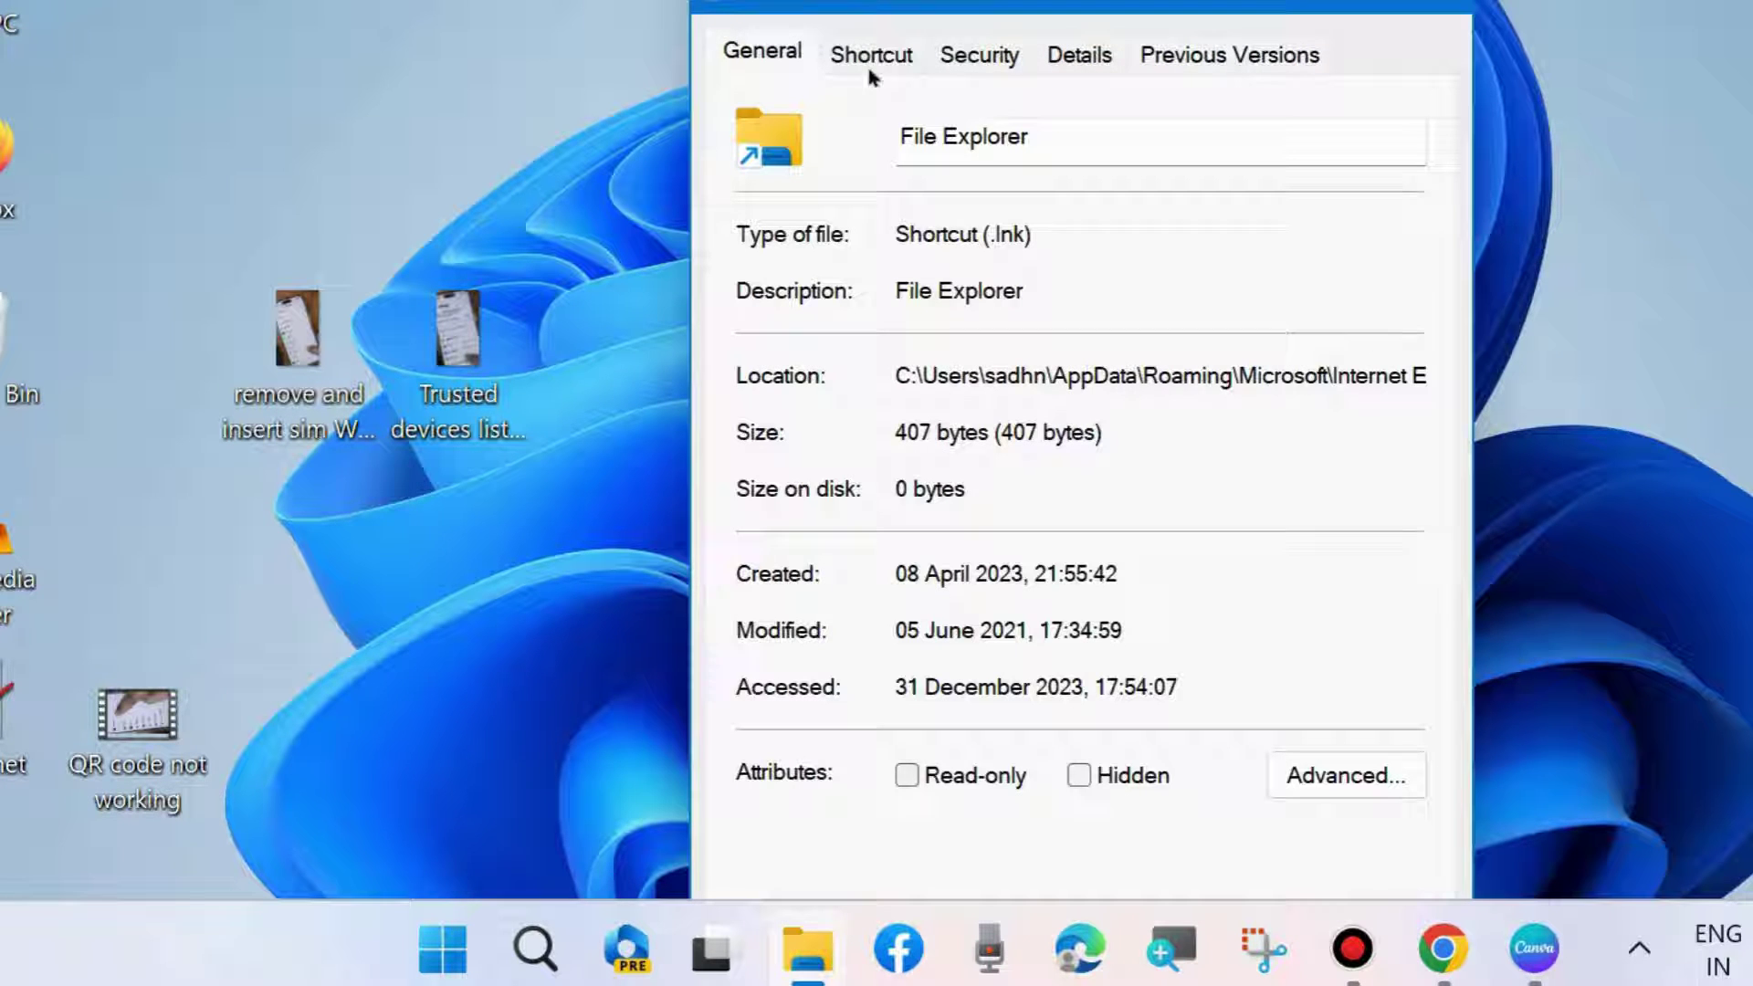
{"action": "left_click", "coordinate": [1445, 5]}
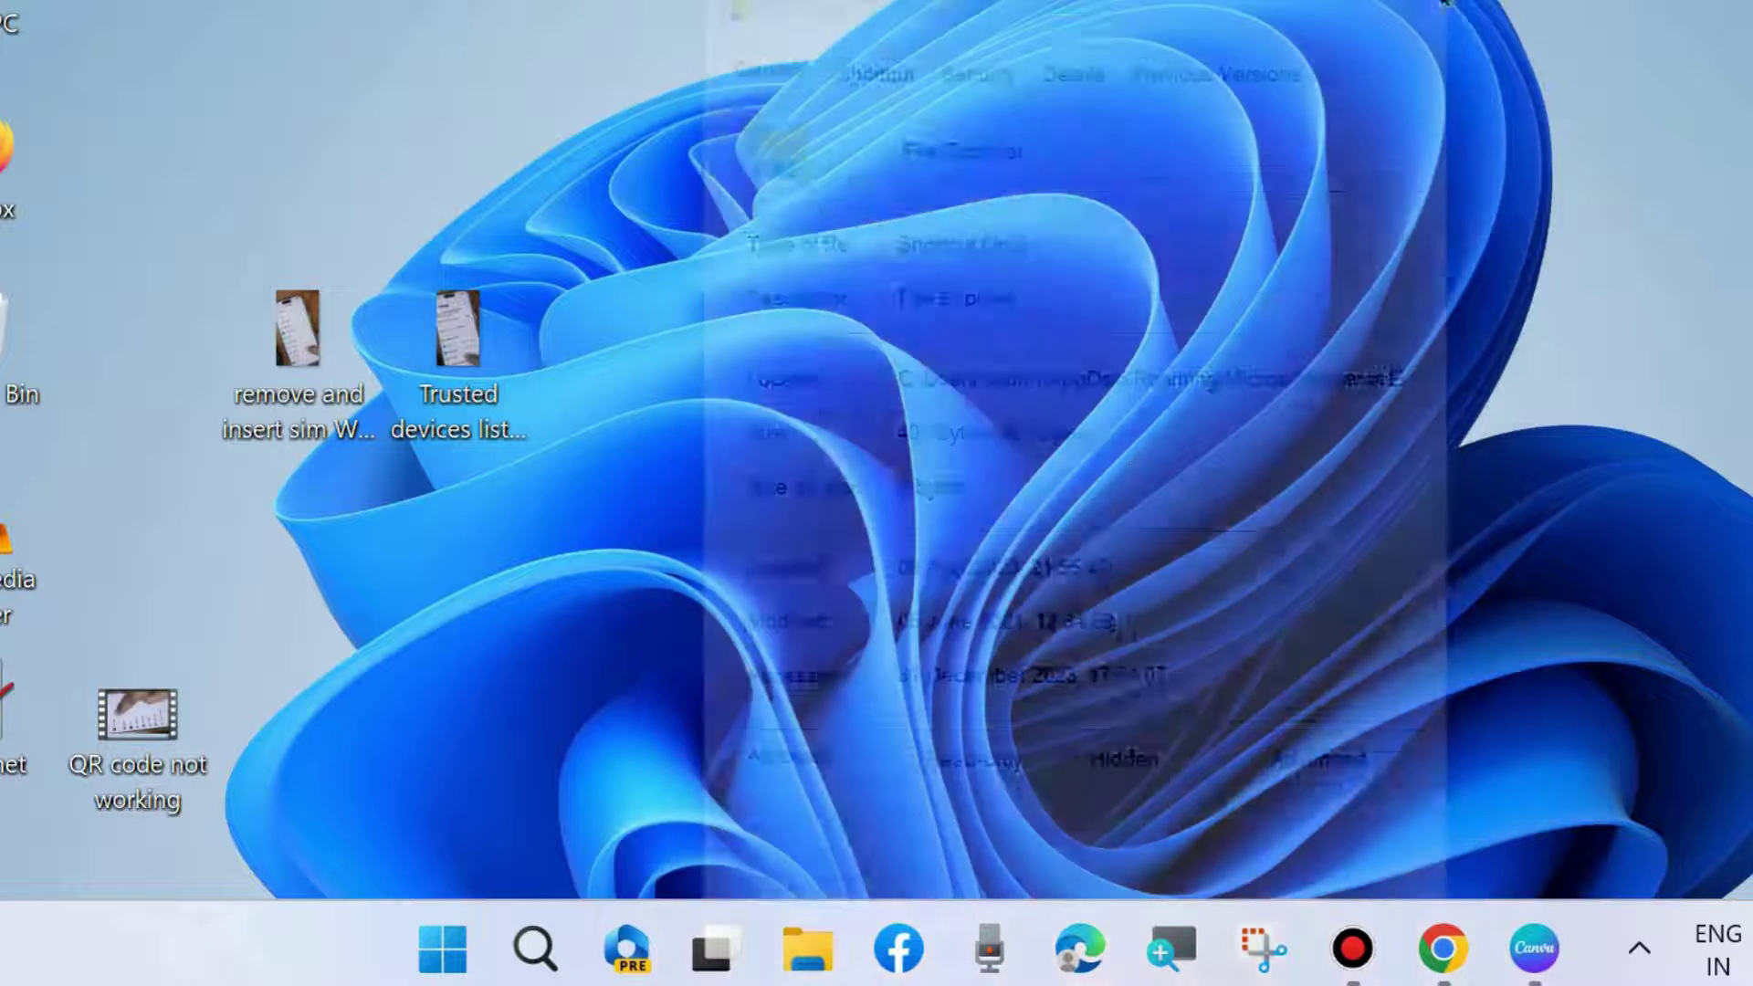
Search Windows for 'file explorer' and open File Explorer from the result
{"action": "left_click", "coordinate": [537, 945]}
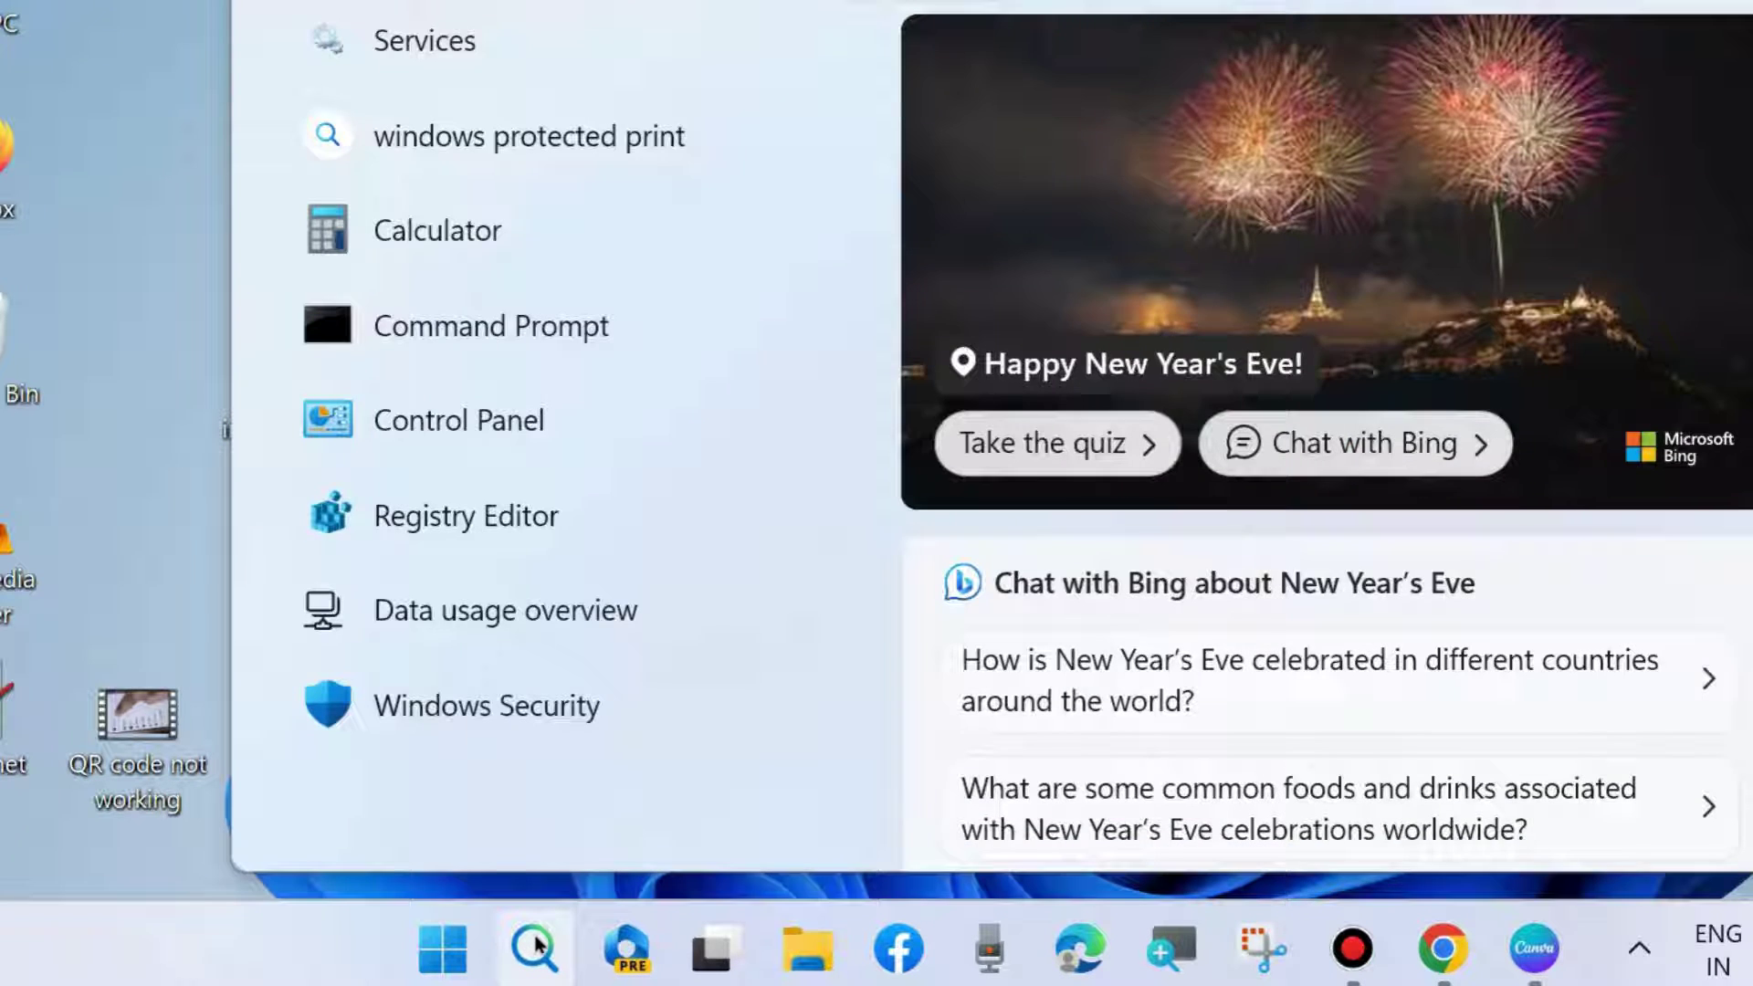
{"action": "type", "text": "file explorer"}
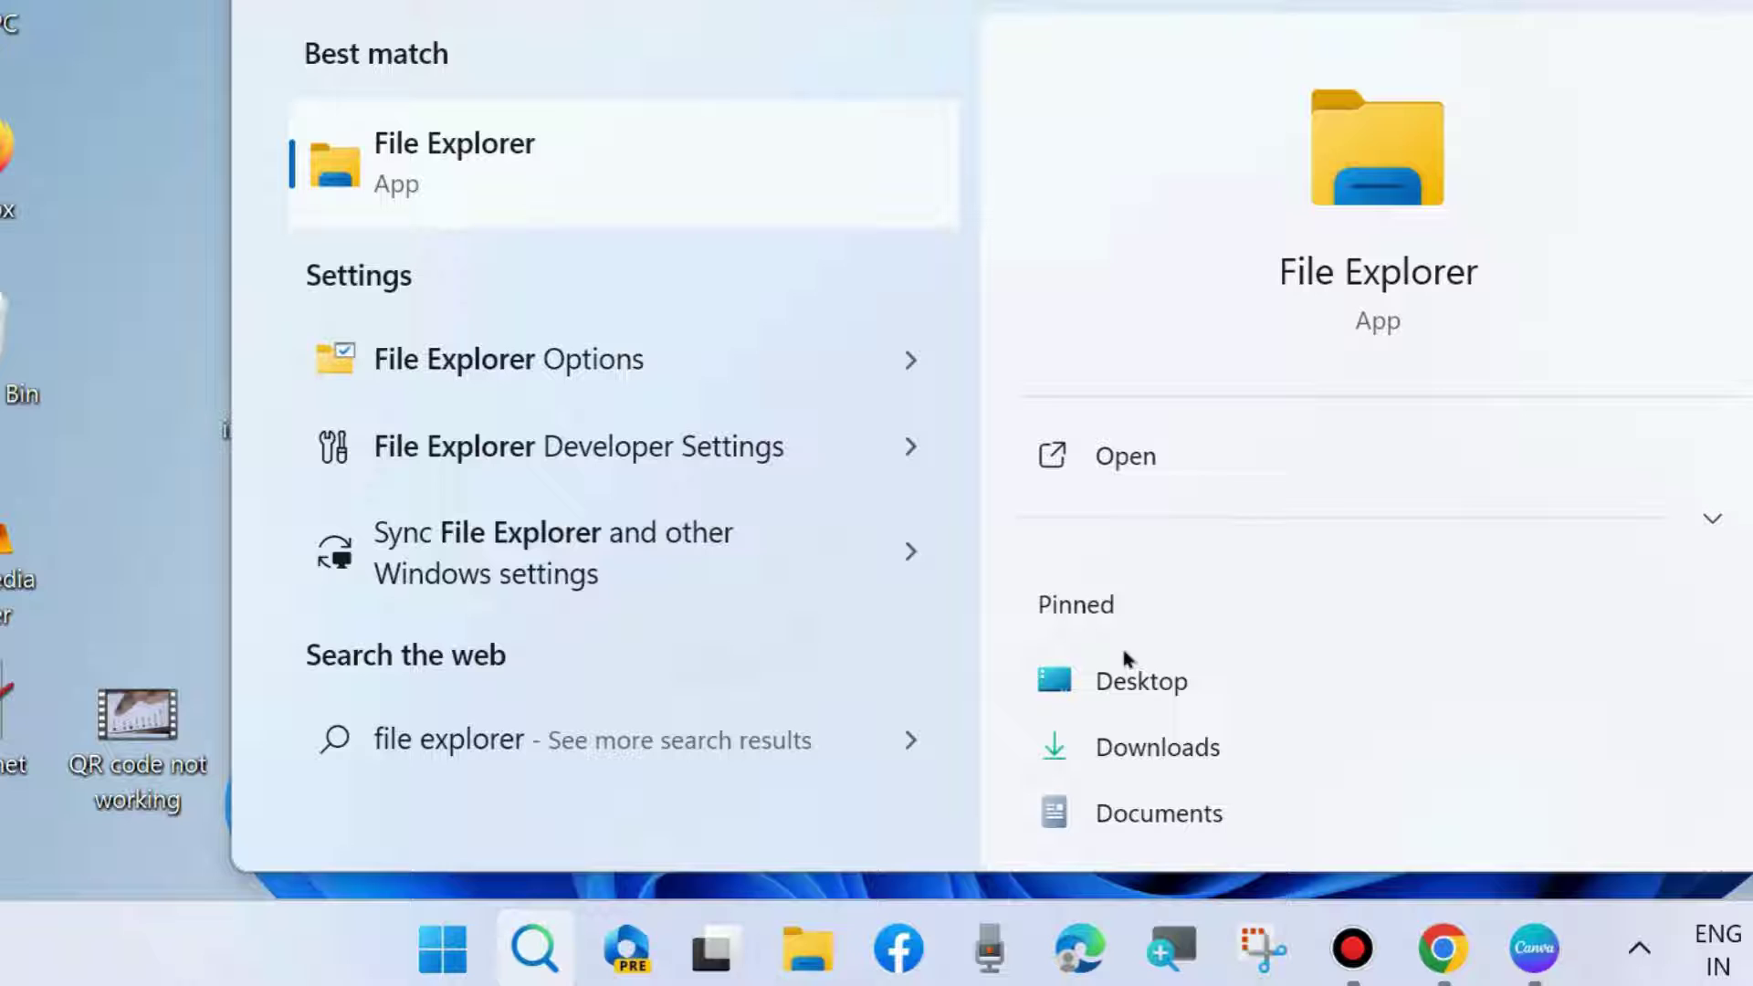
{"action": "right_click", "coordinate": [449, 173]}
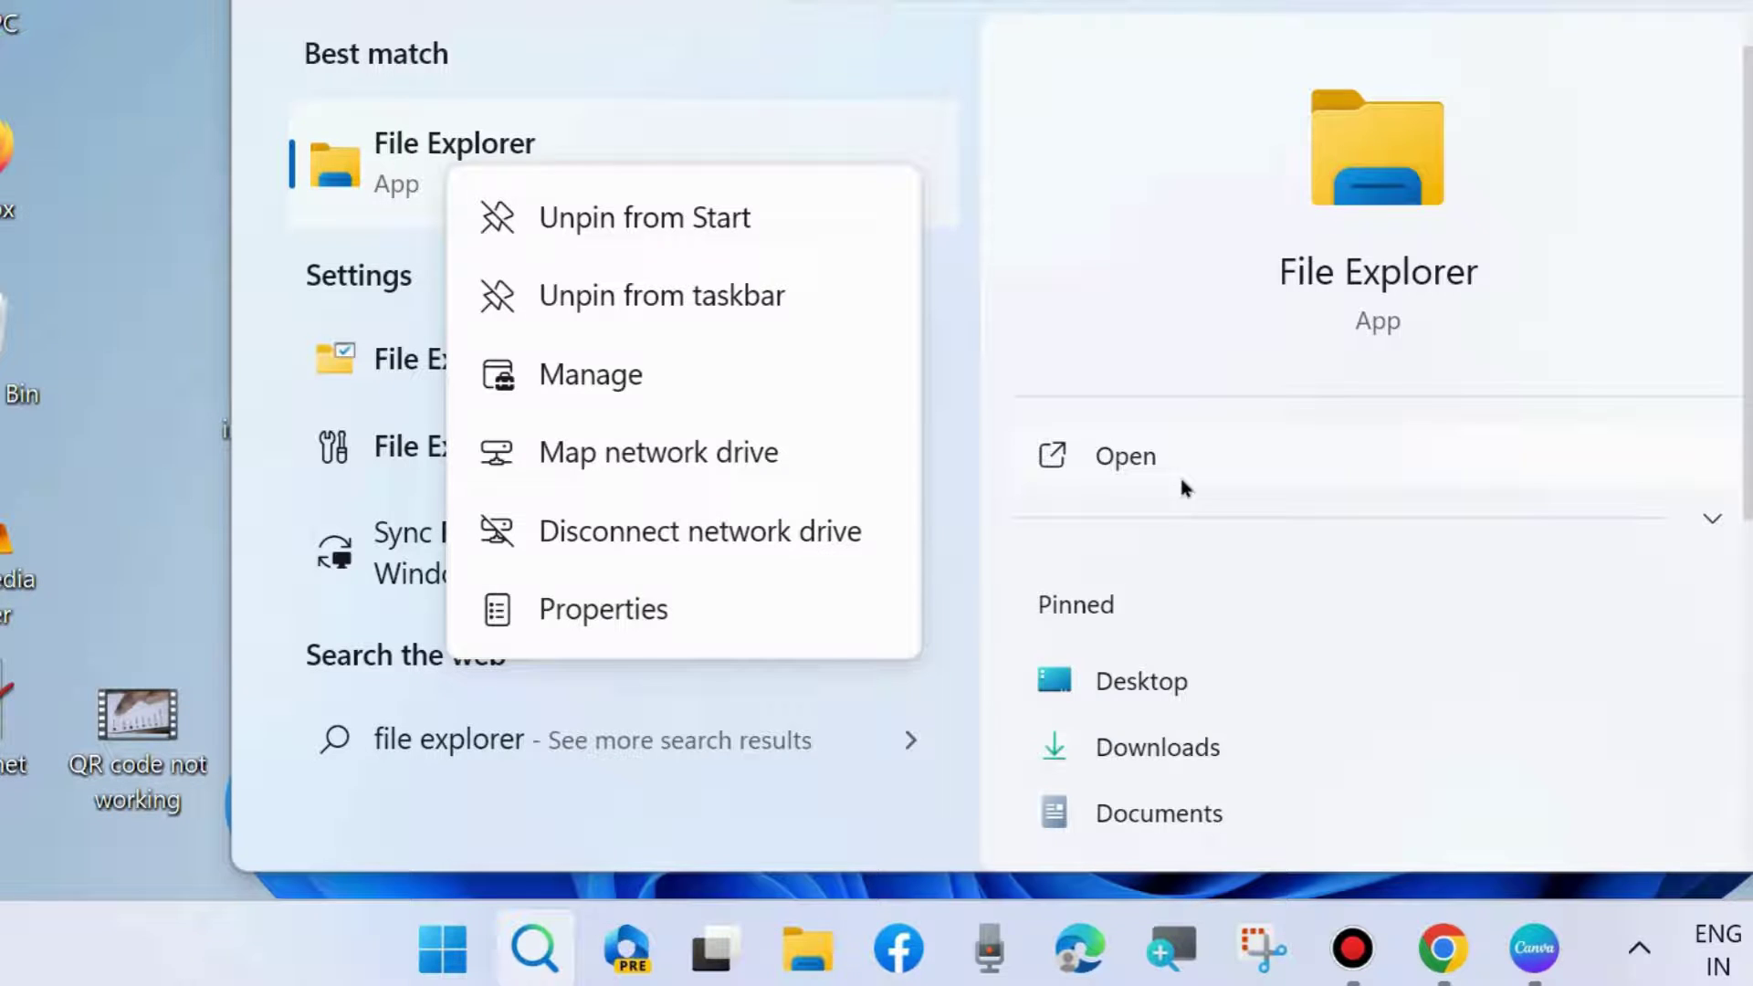
{"action": "left_click", "coordinate": [1121, 457]}
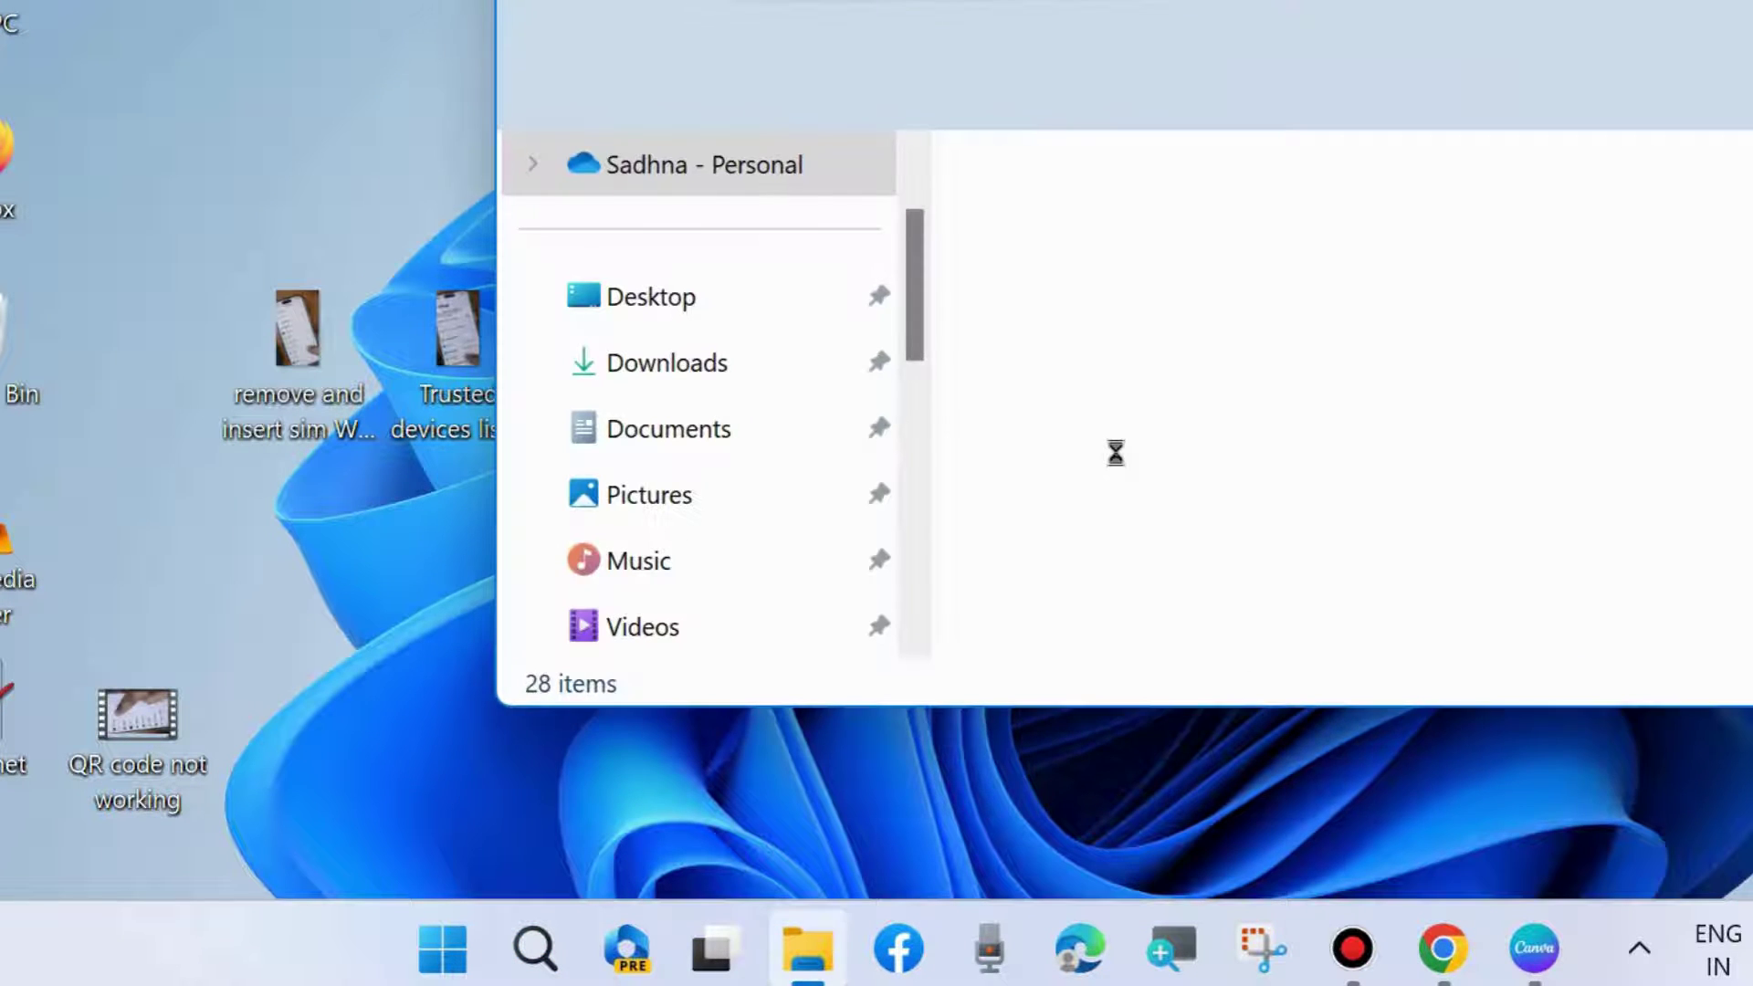
Open Folder Options from File Explorer's See more menu, with both windows fully in view
{"action": "left_click_drag", "start_coordinate": [1338, 0], "coordinate": [909, 39]}
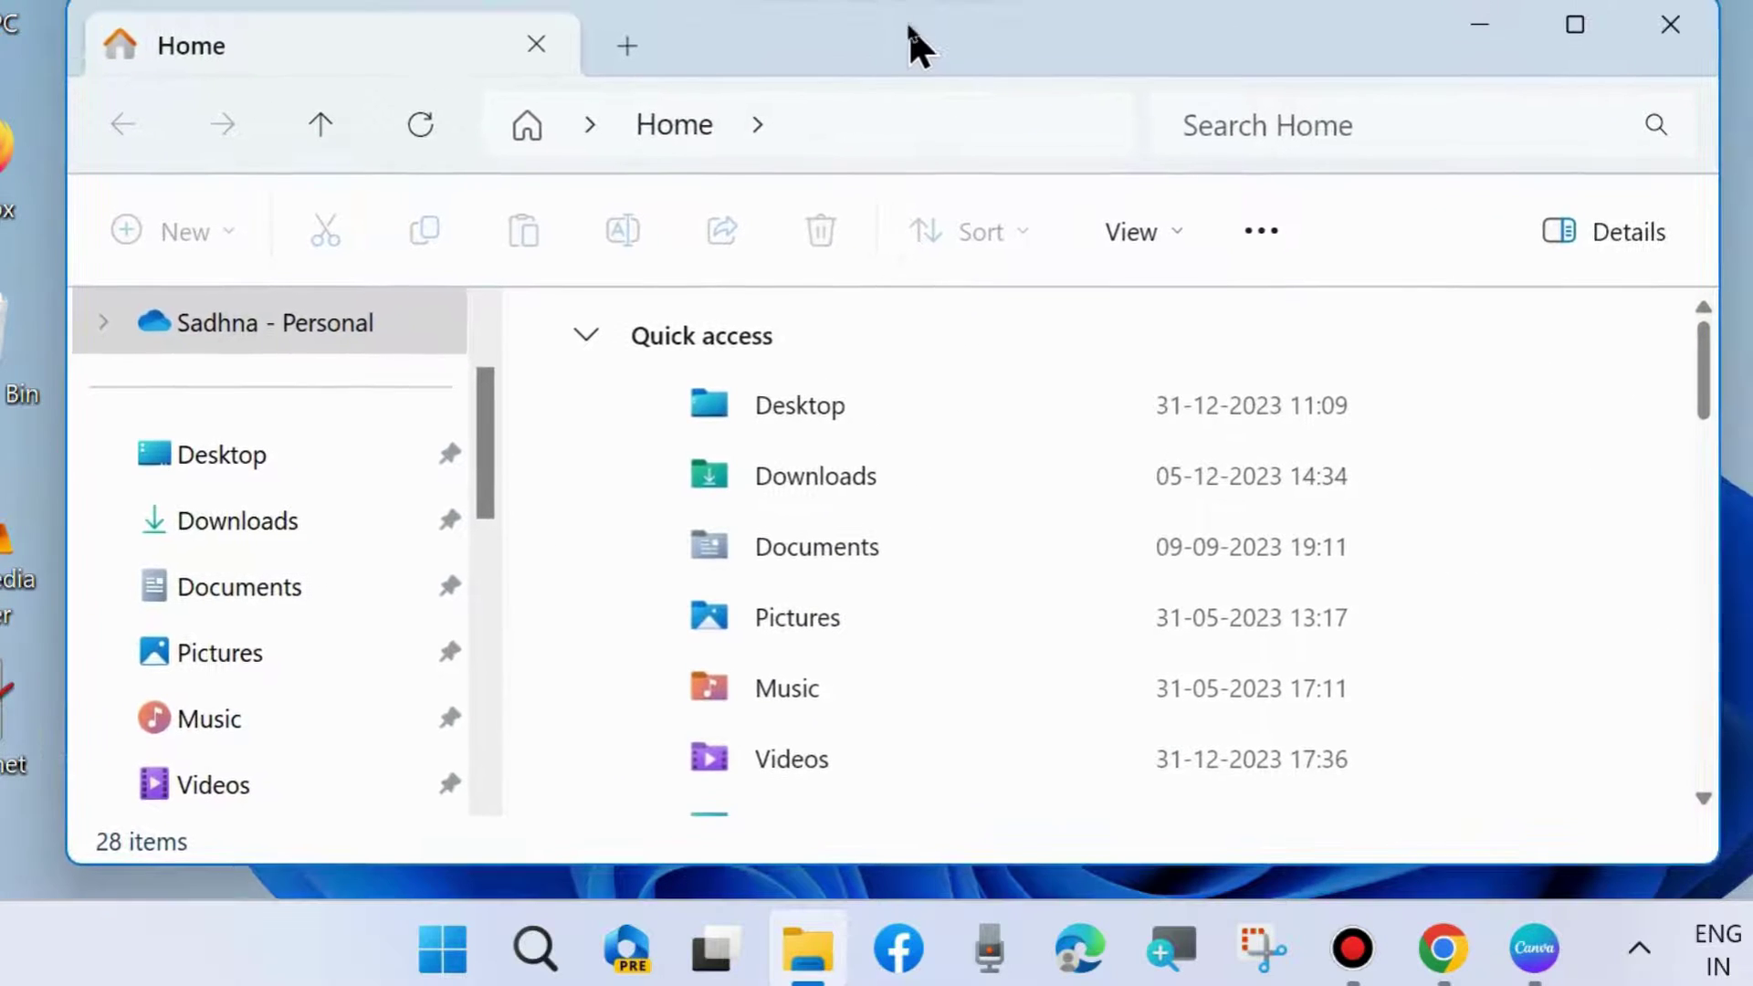
{"action": "left_click", "coordinate": [1258, 230]}
{"action": "left_click", "coordinate": [1127, 690]}
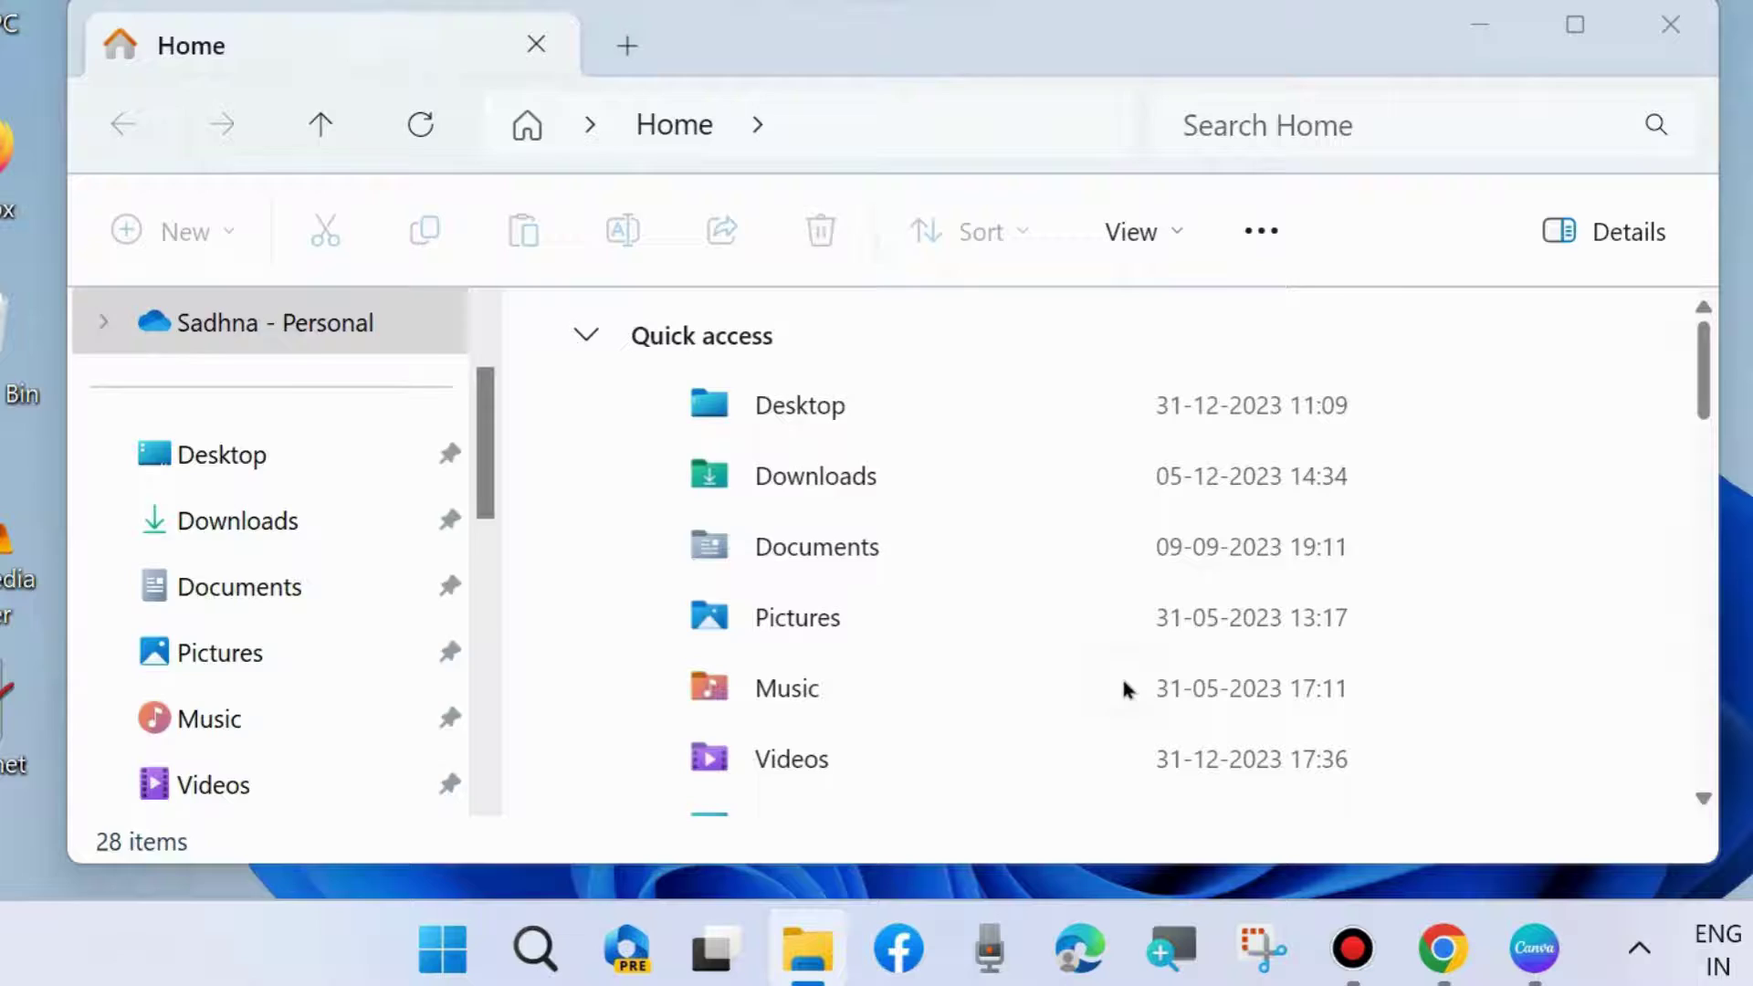
{"action": "left_click_drag", "start_coordinate": [699, 0], "coordinate": [1107, 36]}
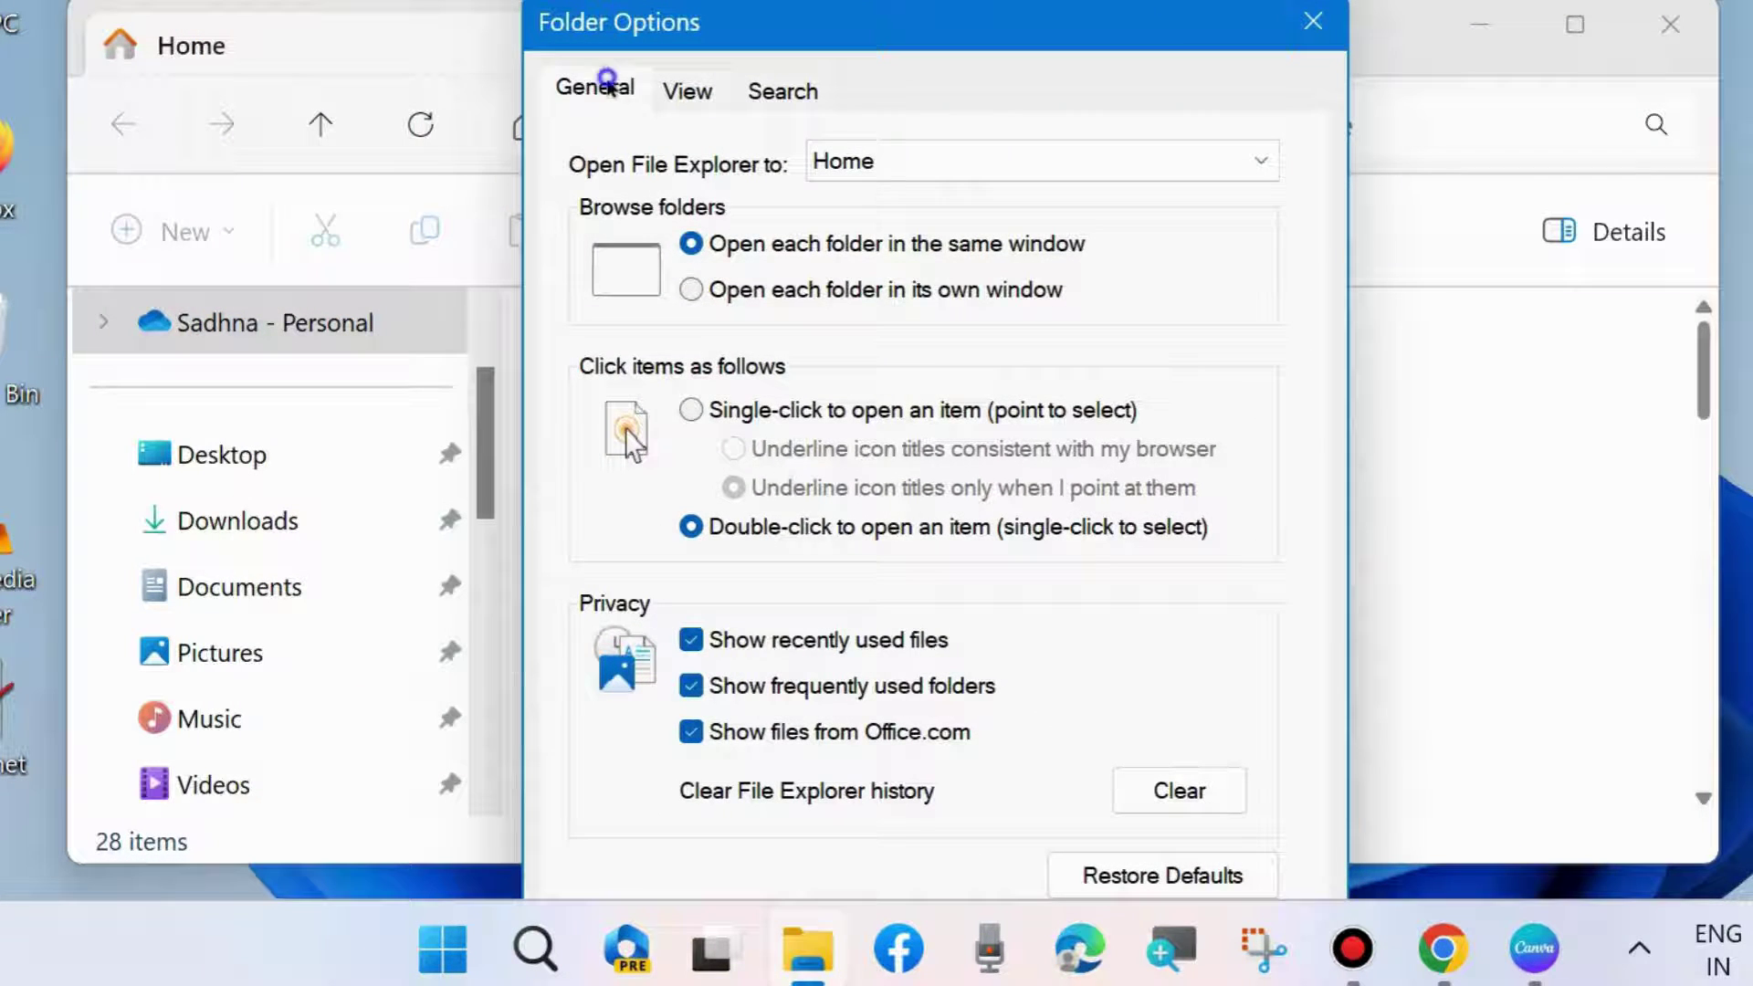
Reset all folder views to defaults on the View tab, apply, then check Desktop and close Explorer
{"action": "left_click", "coordinate": [692, 92]}
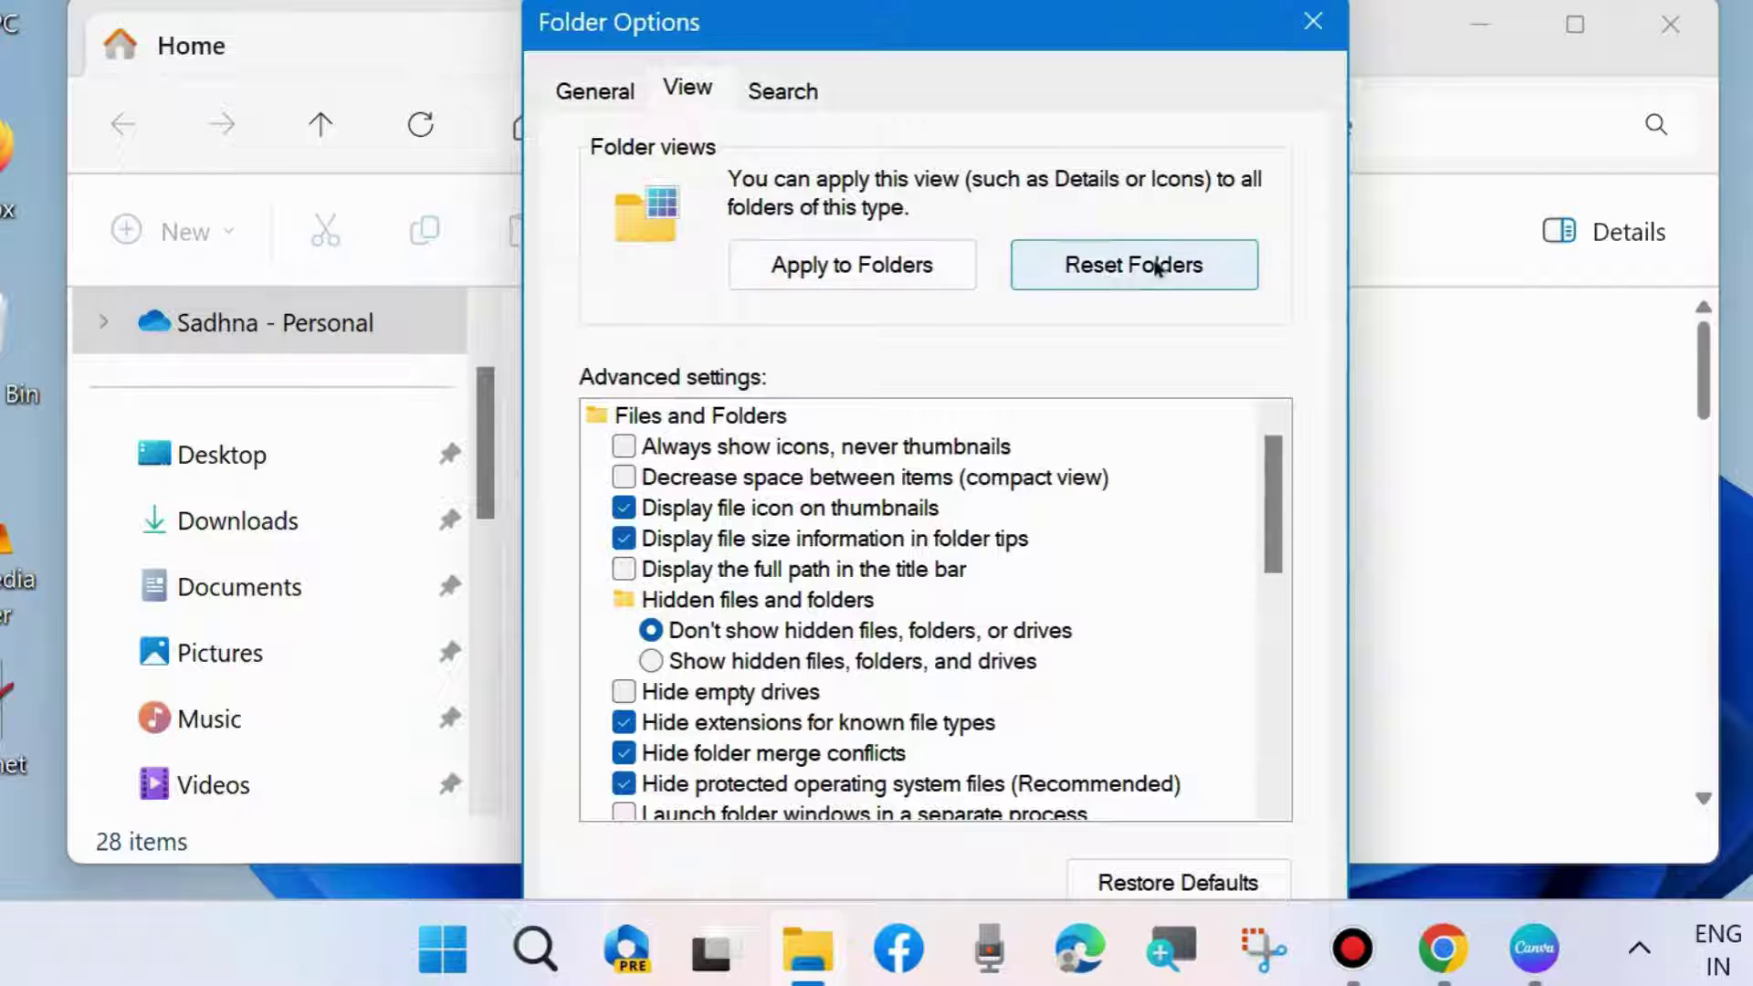
{"action": "left_click", "coordinate": [1107, 265]}
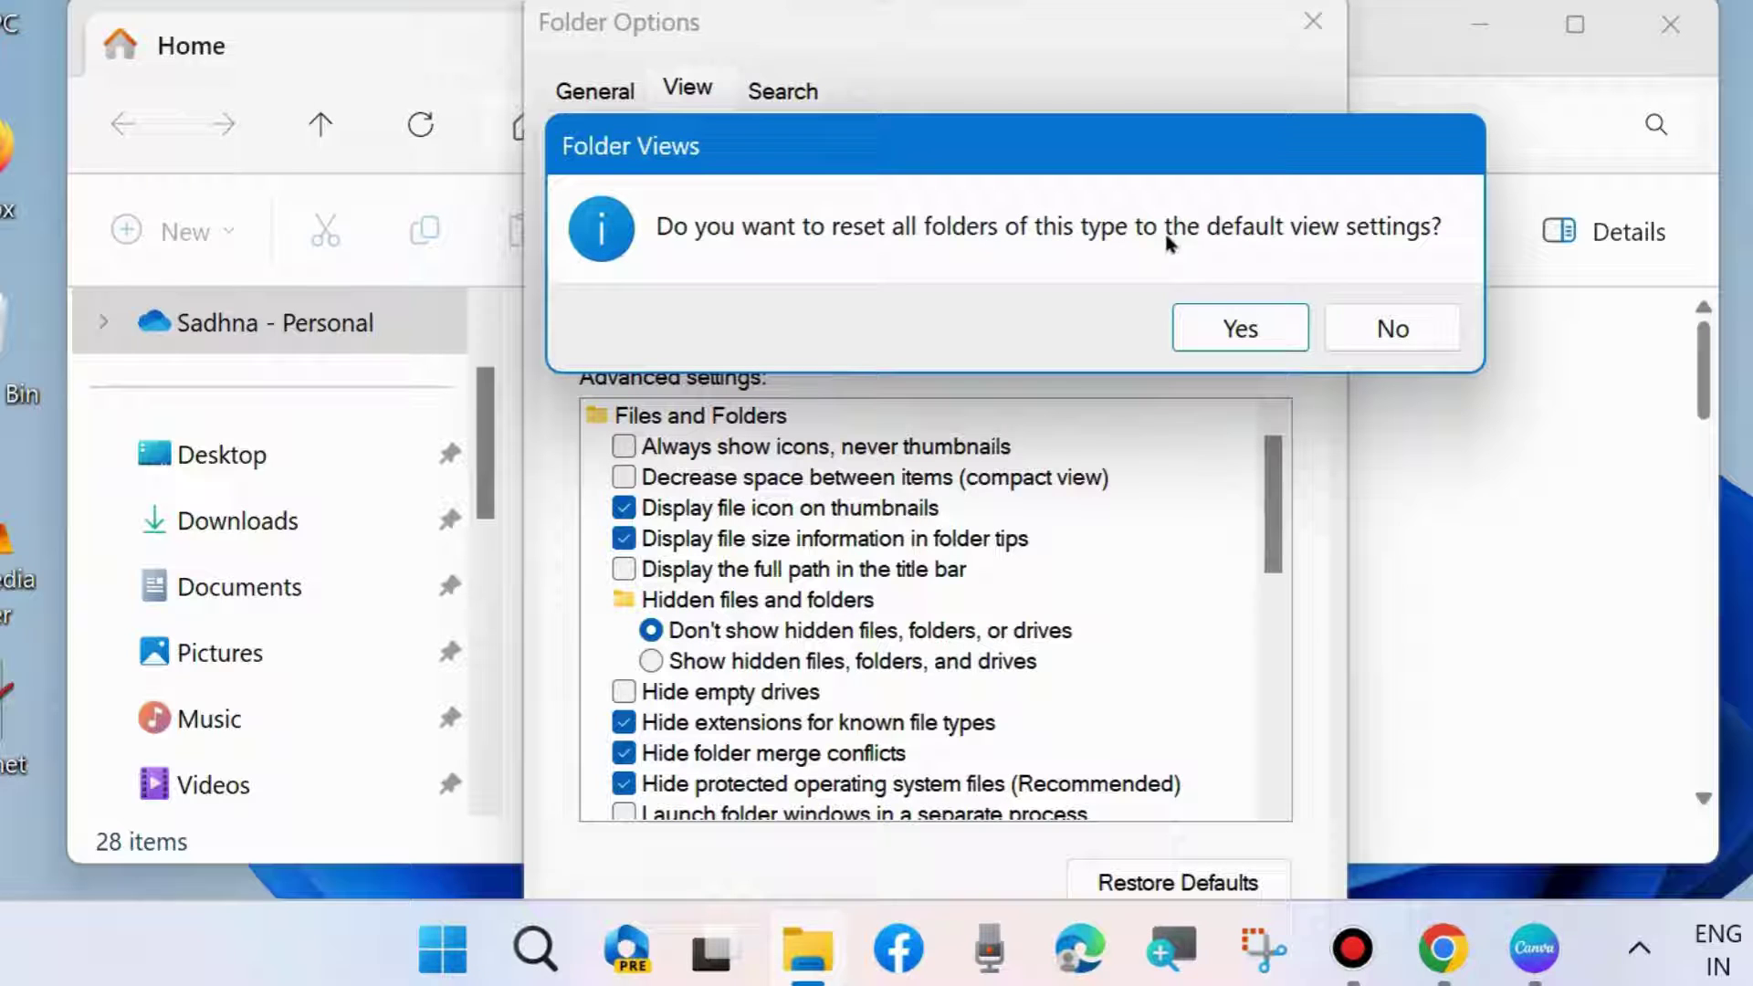
{"action": "left_click", "coordinate": [1231, 326]}
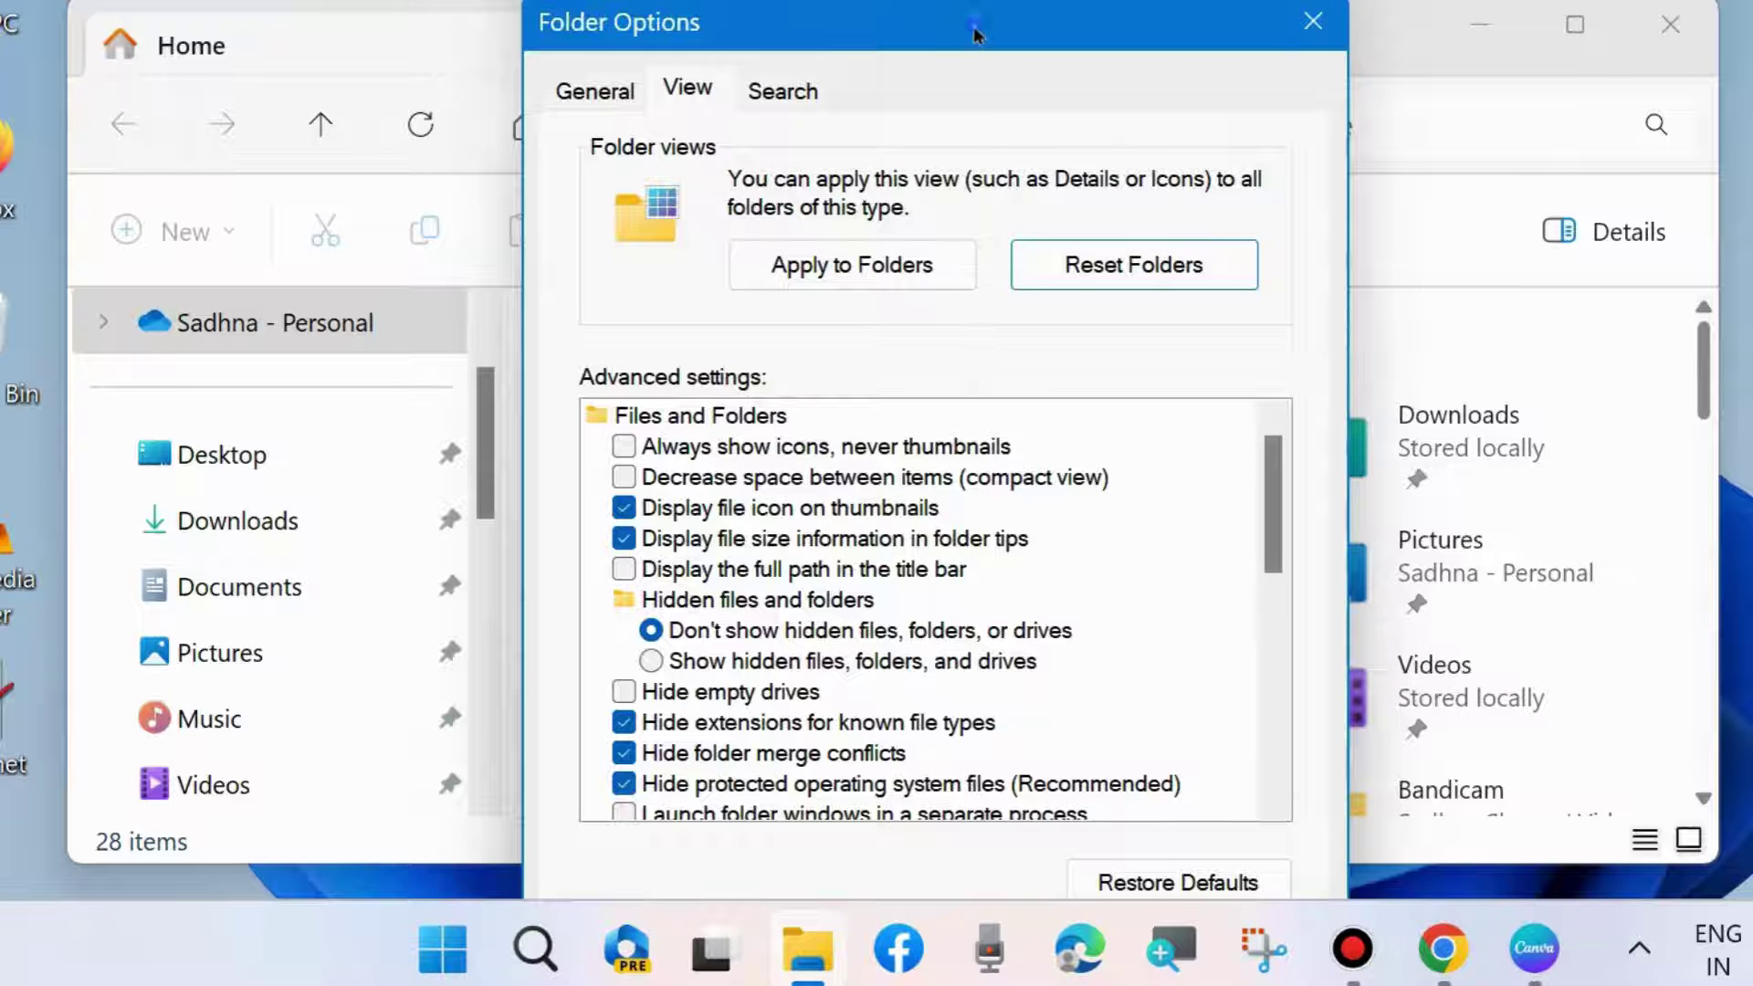
{"action": "left_click_drag", "start_coordinate": [975, 33], "coordinate": [968, 0]}
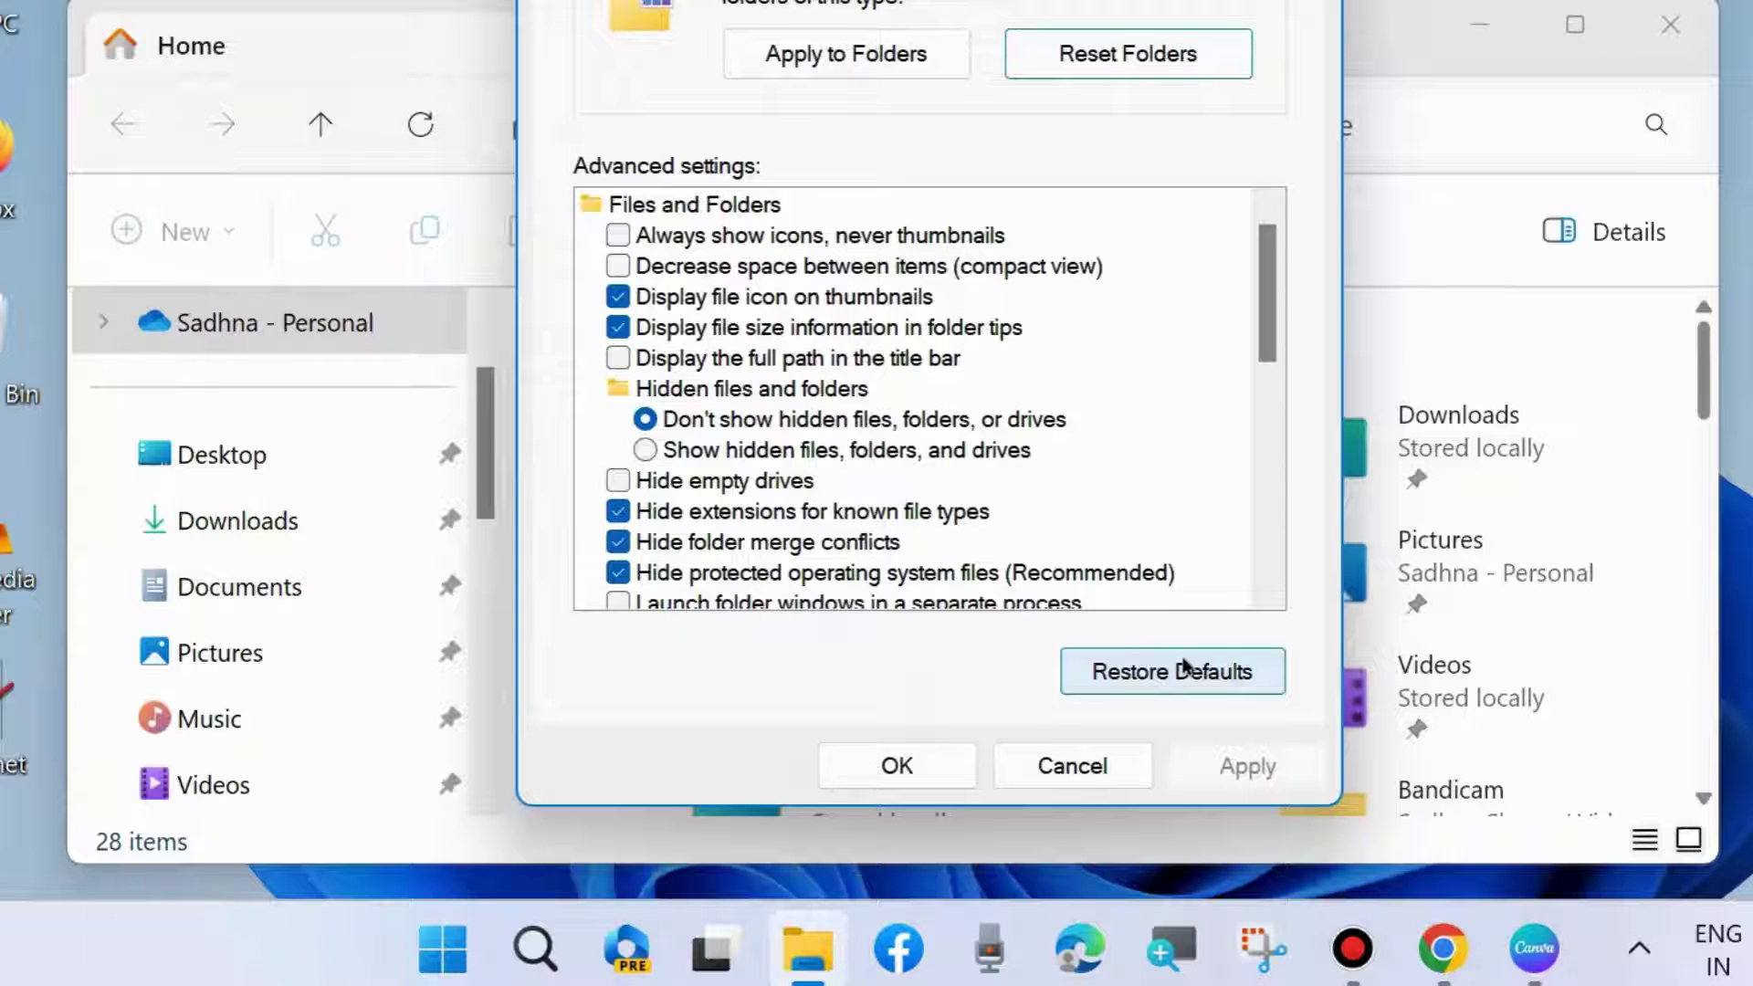
{"action": "left_click", "coordinate": [898, 767]}
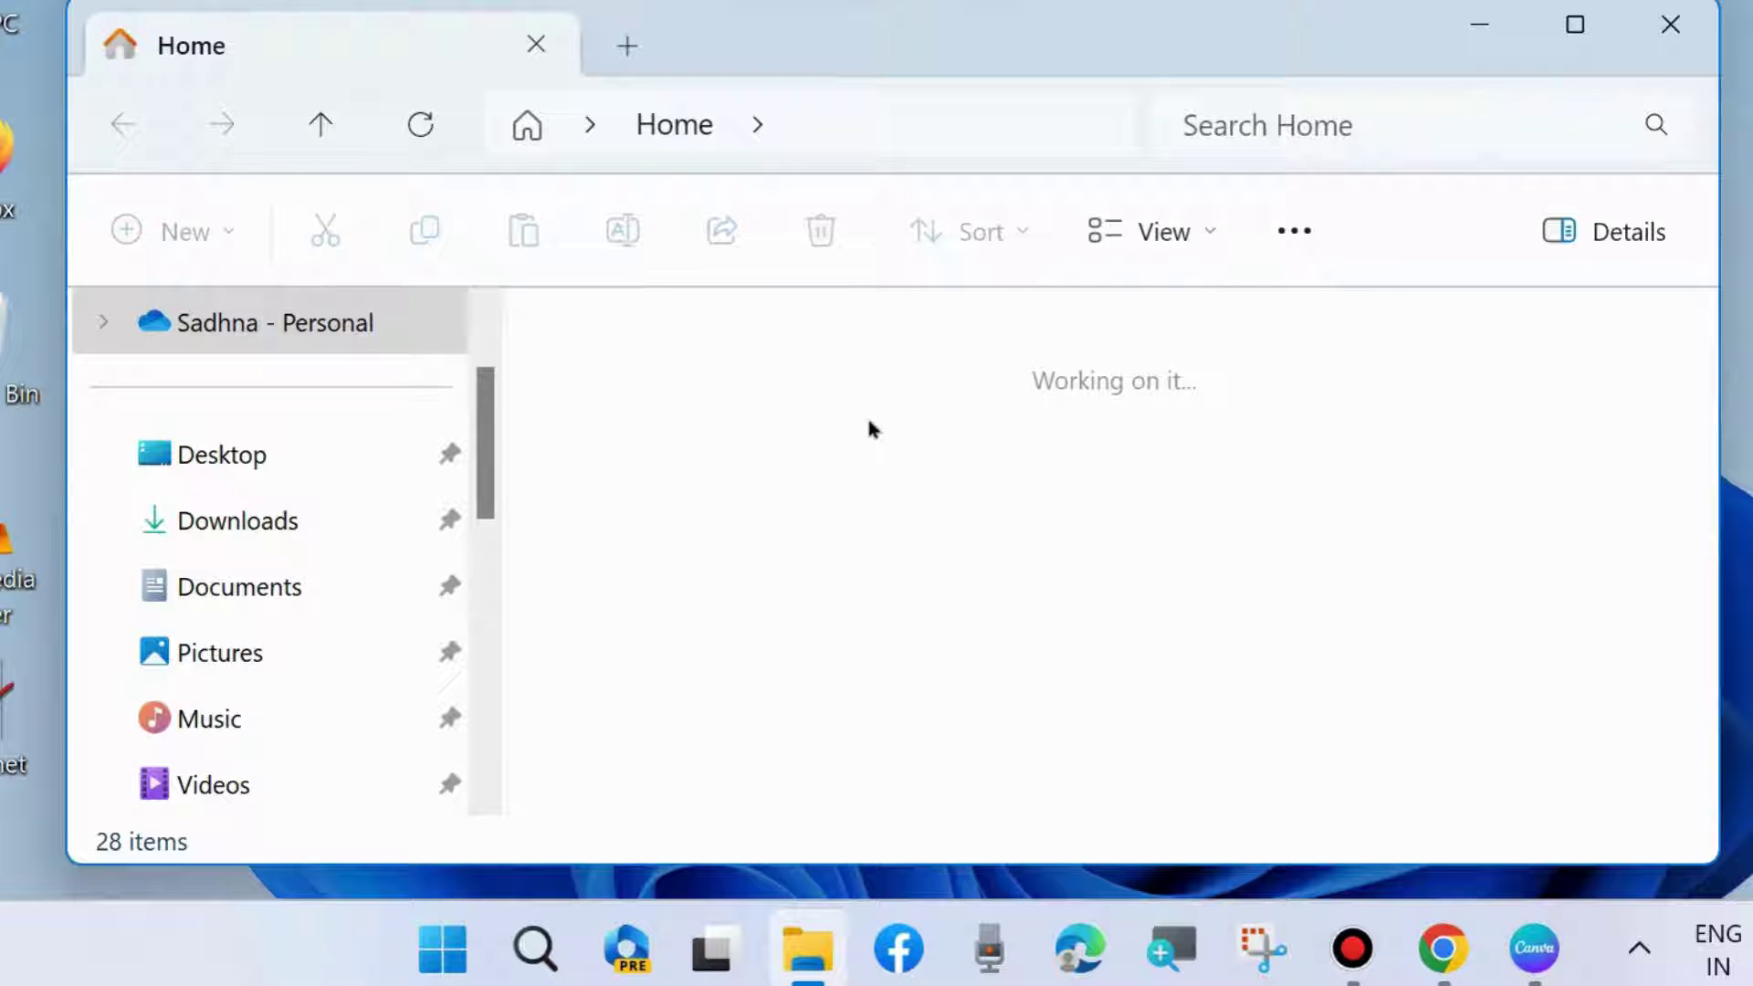
{"action": "left_click", "coordinate": [215, 454]}
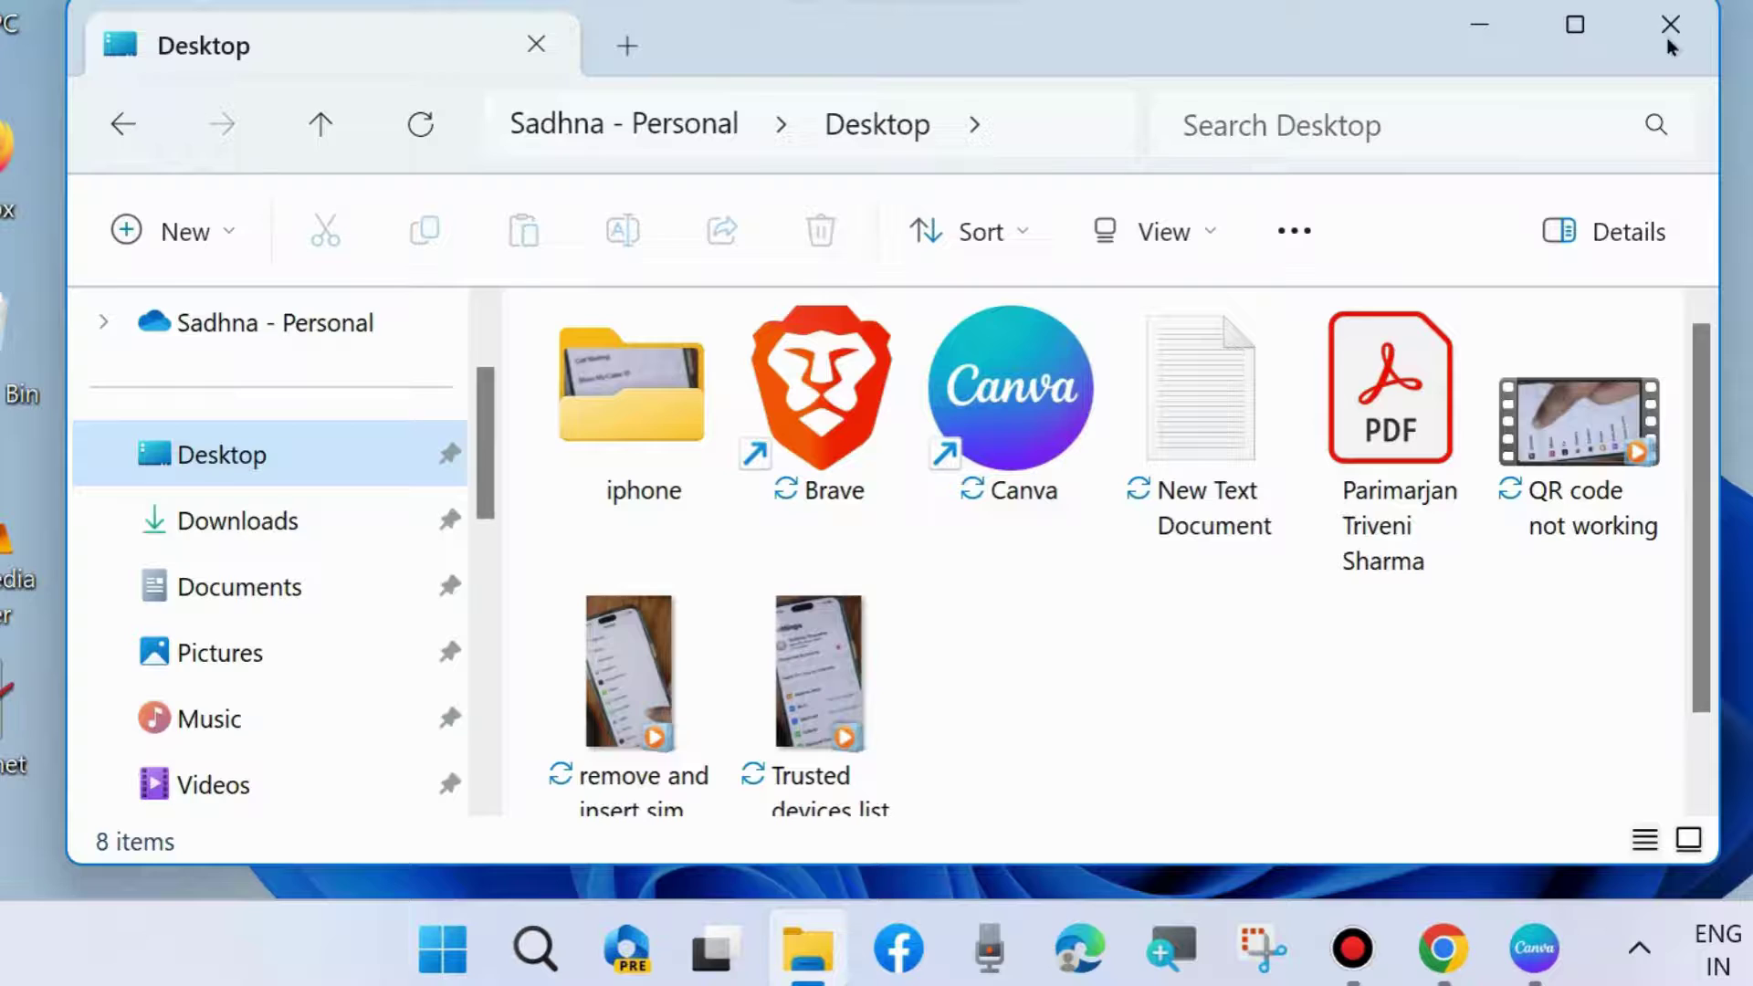
{"action": "left_click", "coordinate": [1669, 42]}
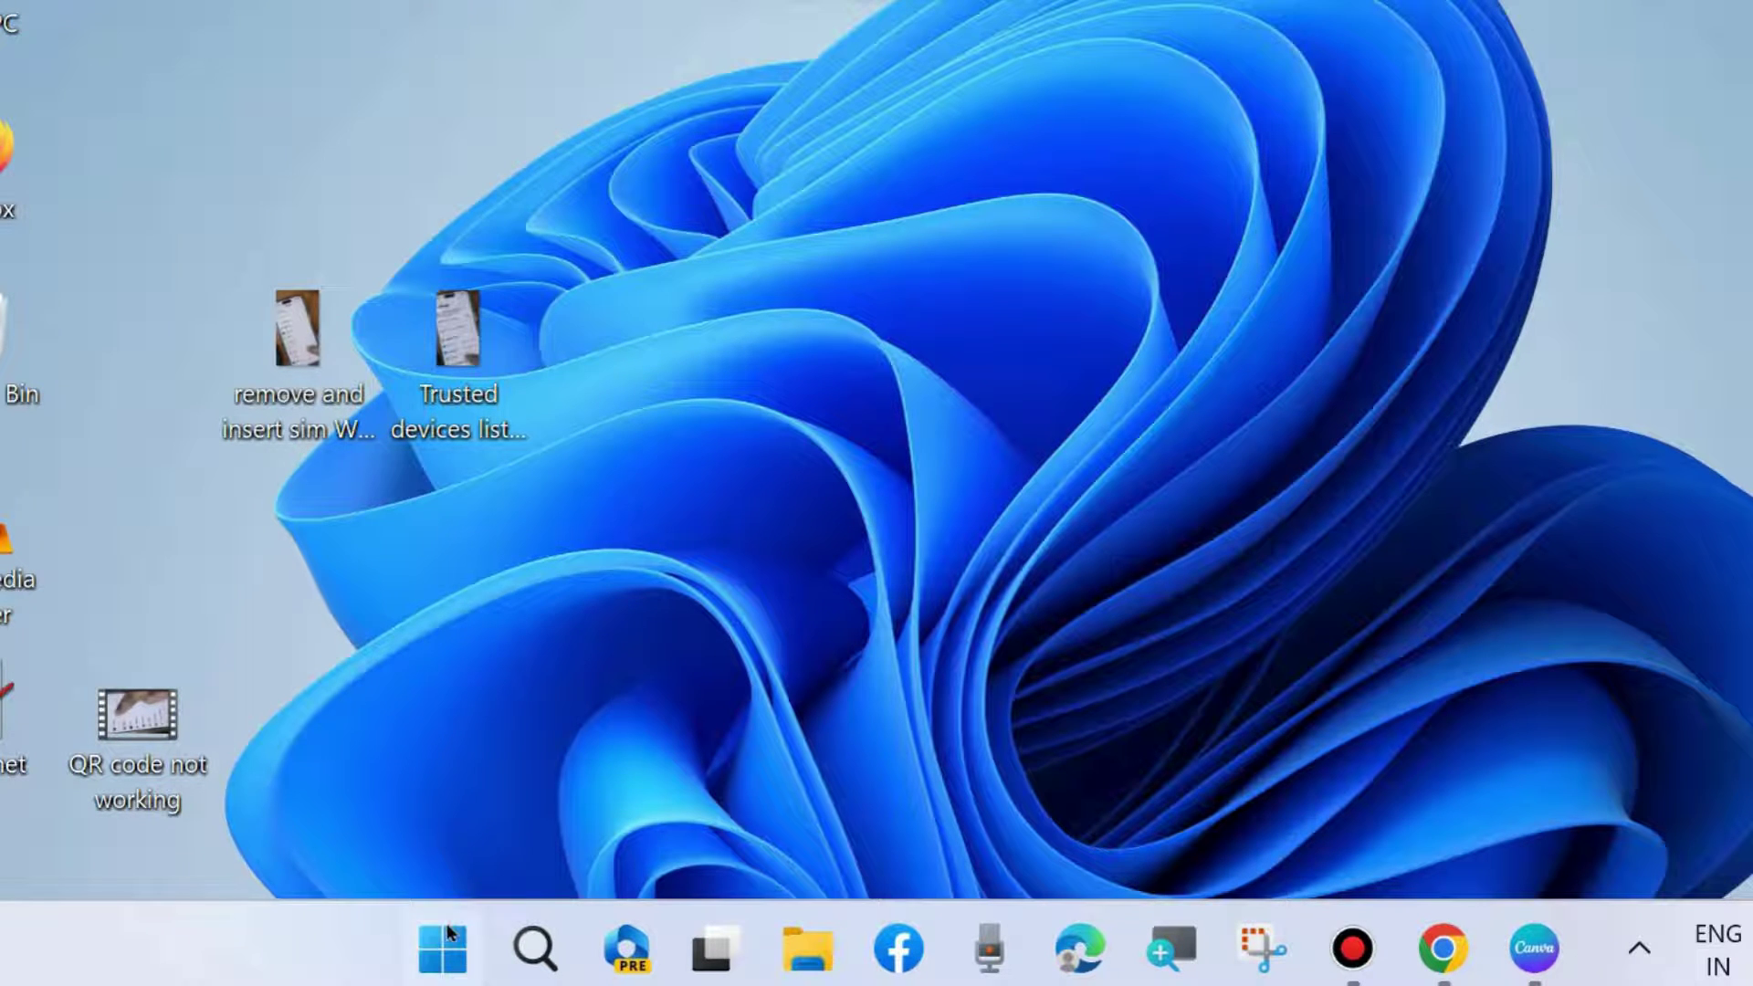
Open the Settings app from the Start button's system menu and scroll the sidebar down
{"action": "right_click", "coordinate": [442, 945]}
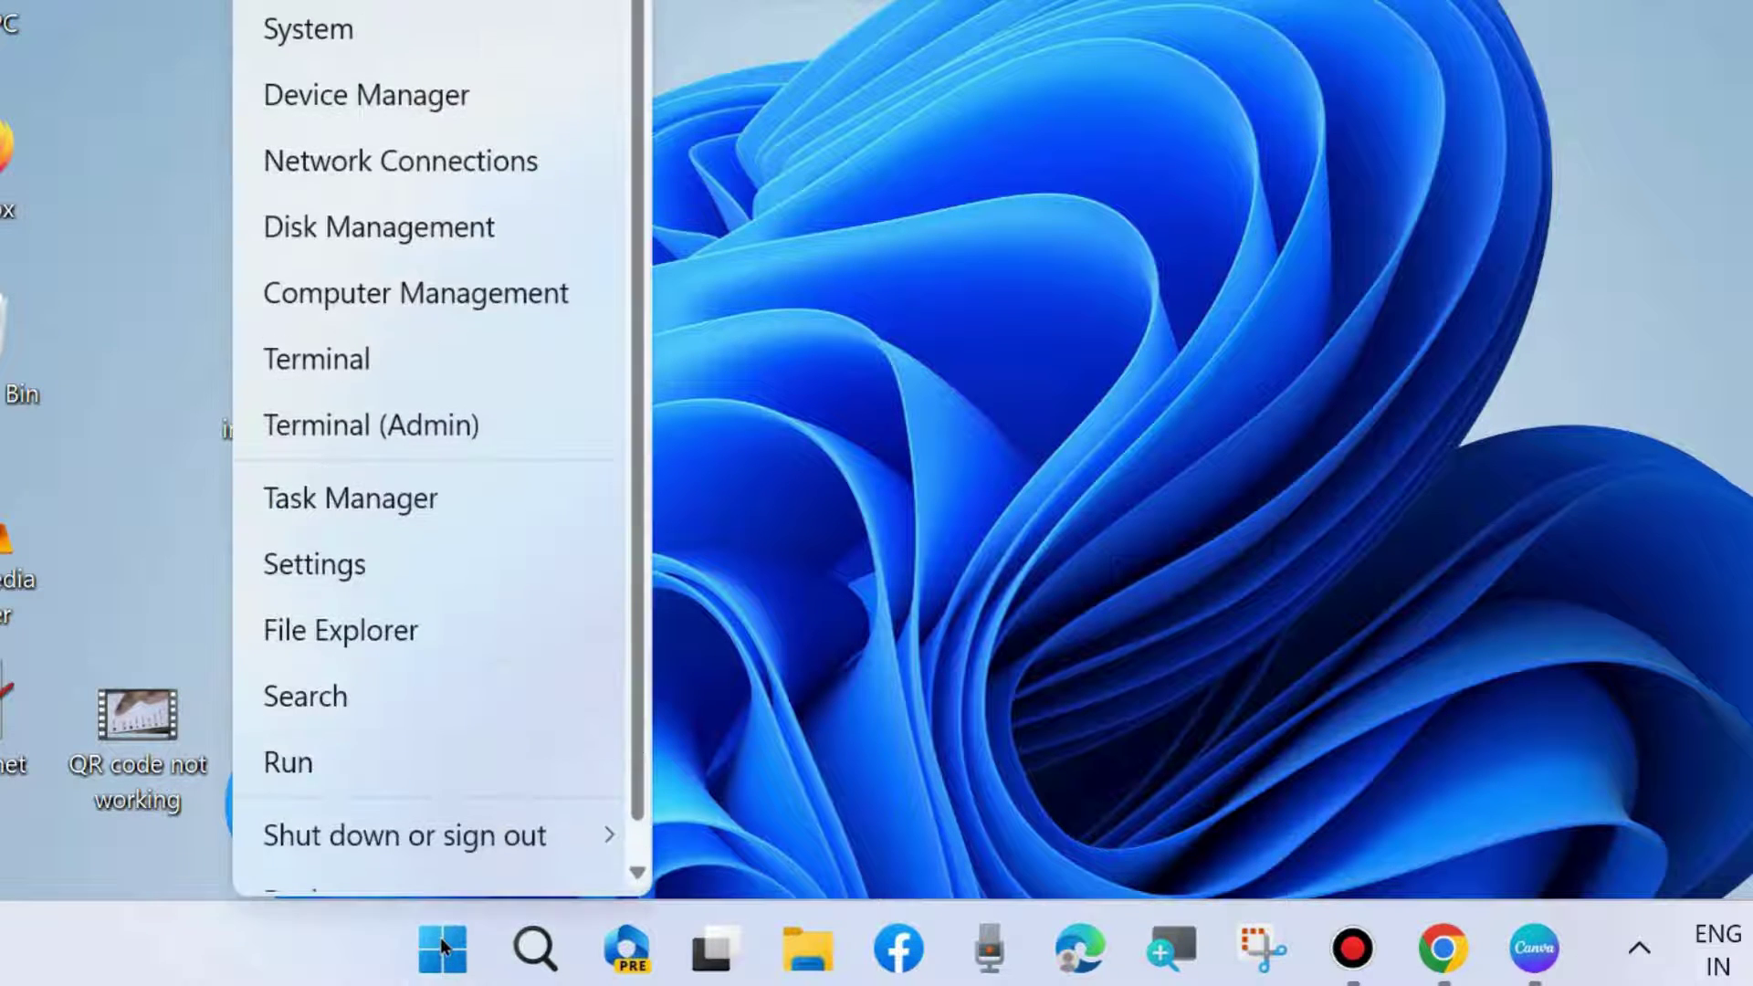
{"action": "left_click", "coordinate": [350, 566]}
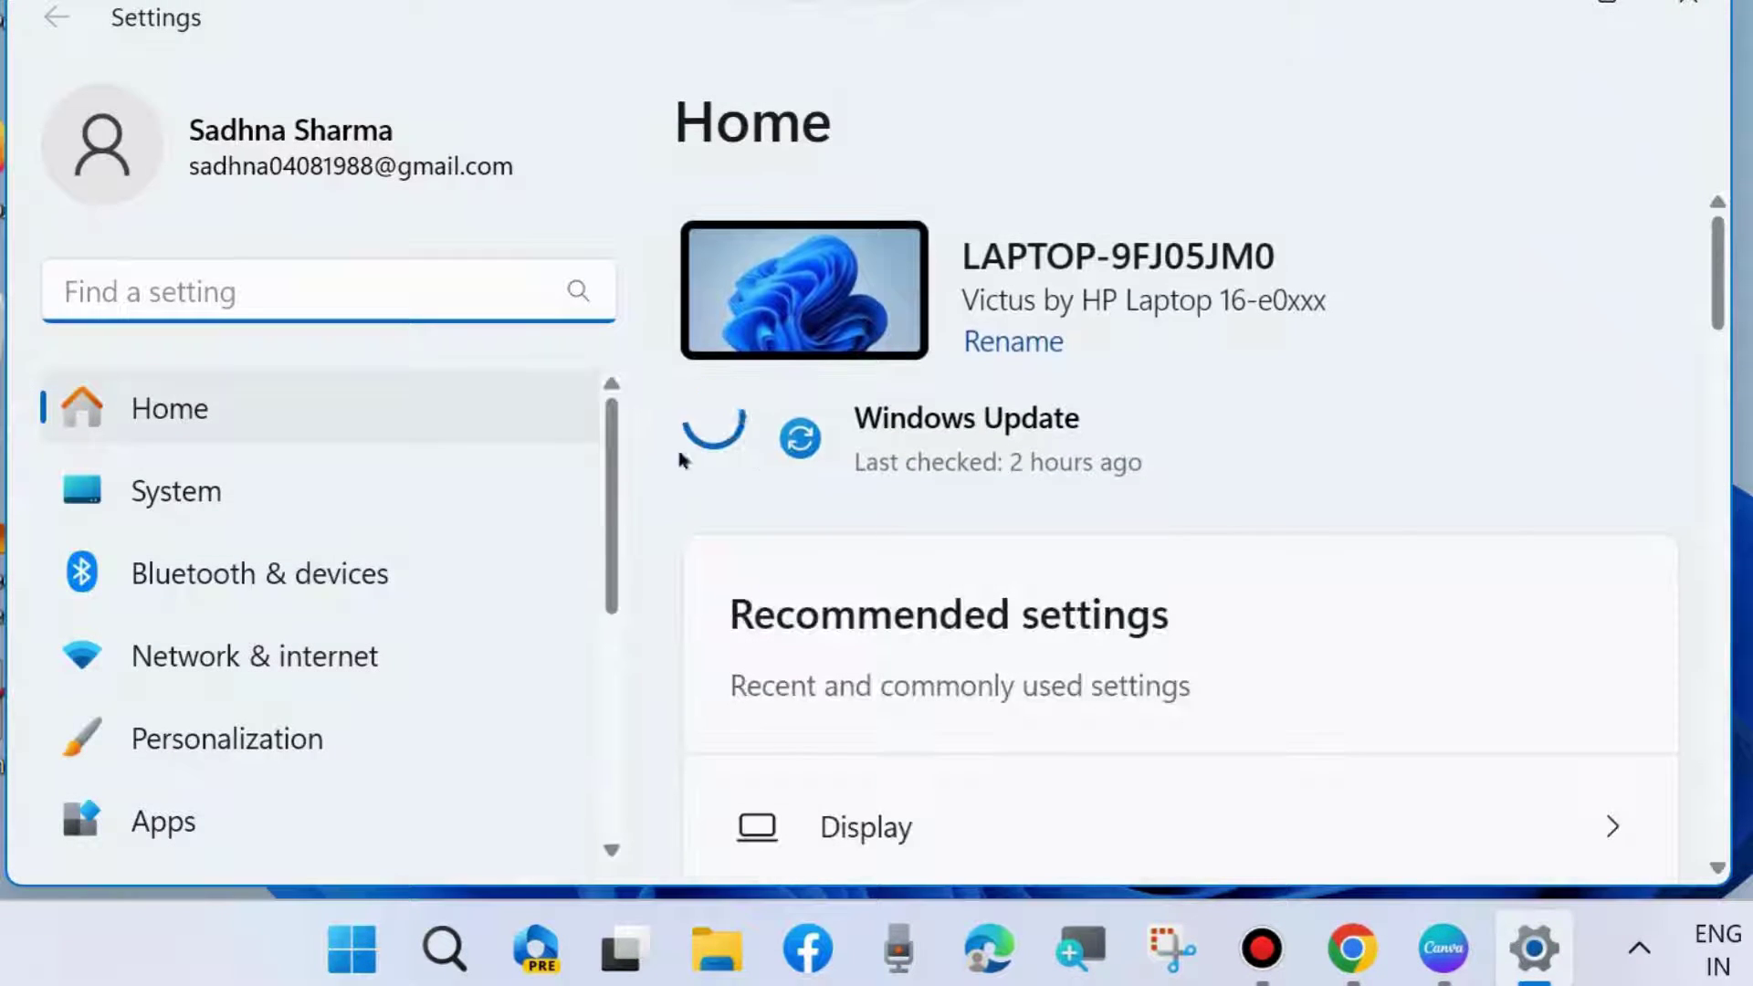
{"action": "scroll", "coordinate": [216, 625], "scroll_direction": "down", "scroll_amount": 1}
{"action": "scroll", "coordinate": [219, 625], "scroll_direction": "down", "scroll_amount": 6}
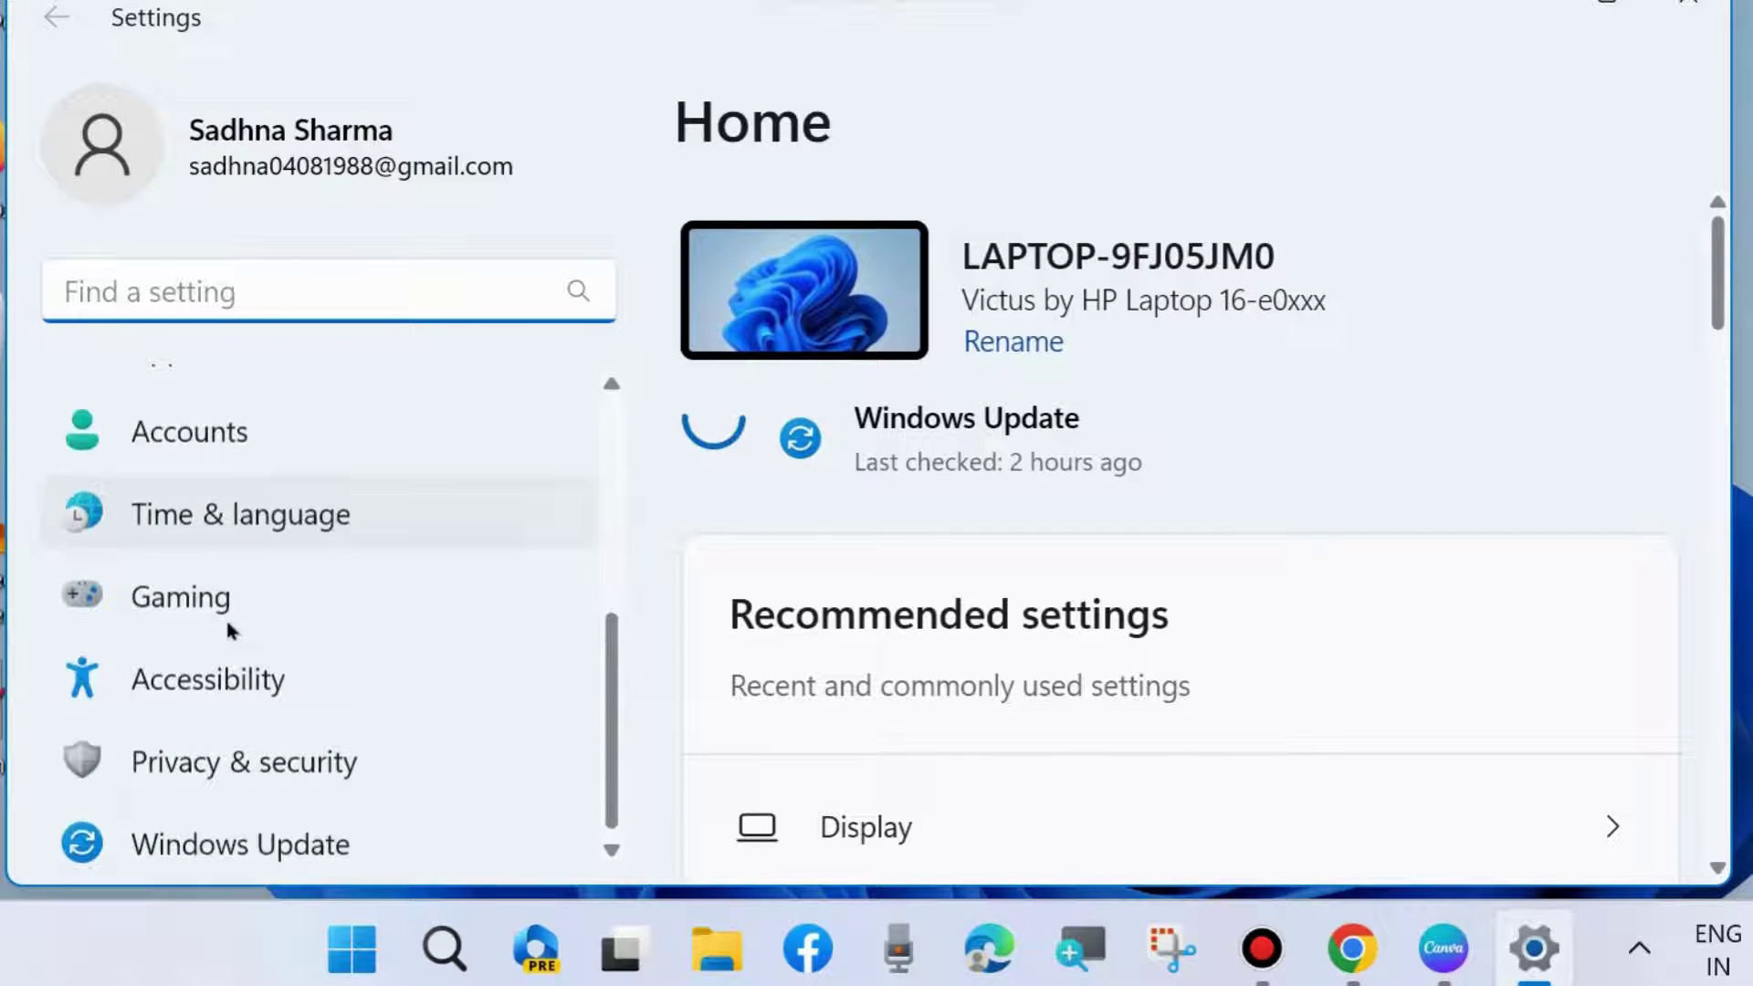
Open Windows Update and browse its Update history list down to Related settings
{"action": "left_click", "coordinate": [236, 833]}
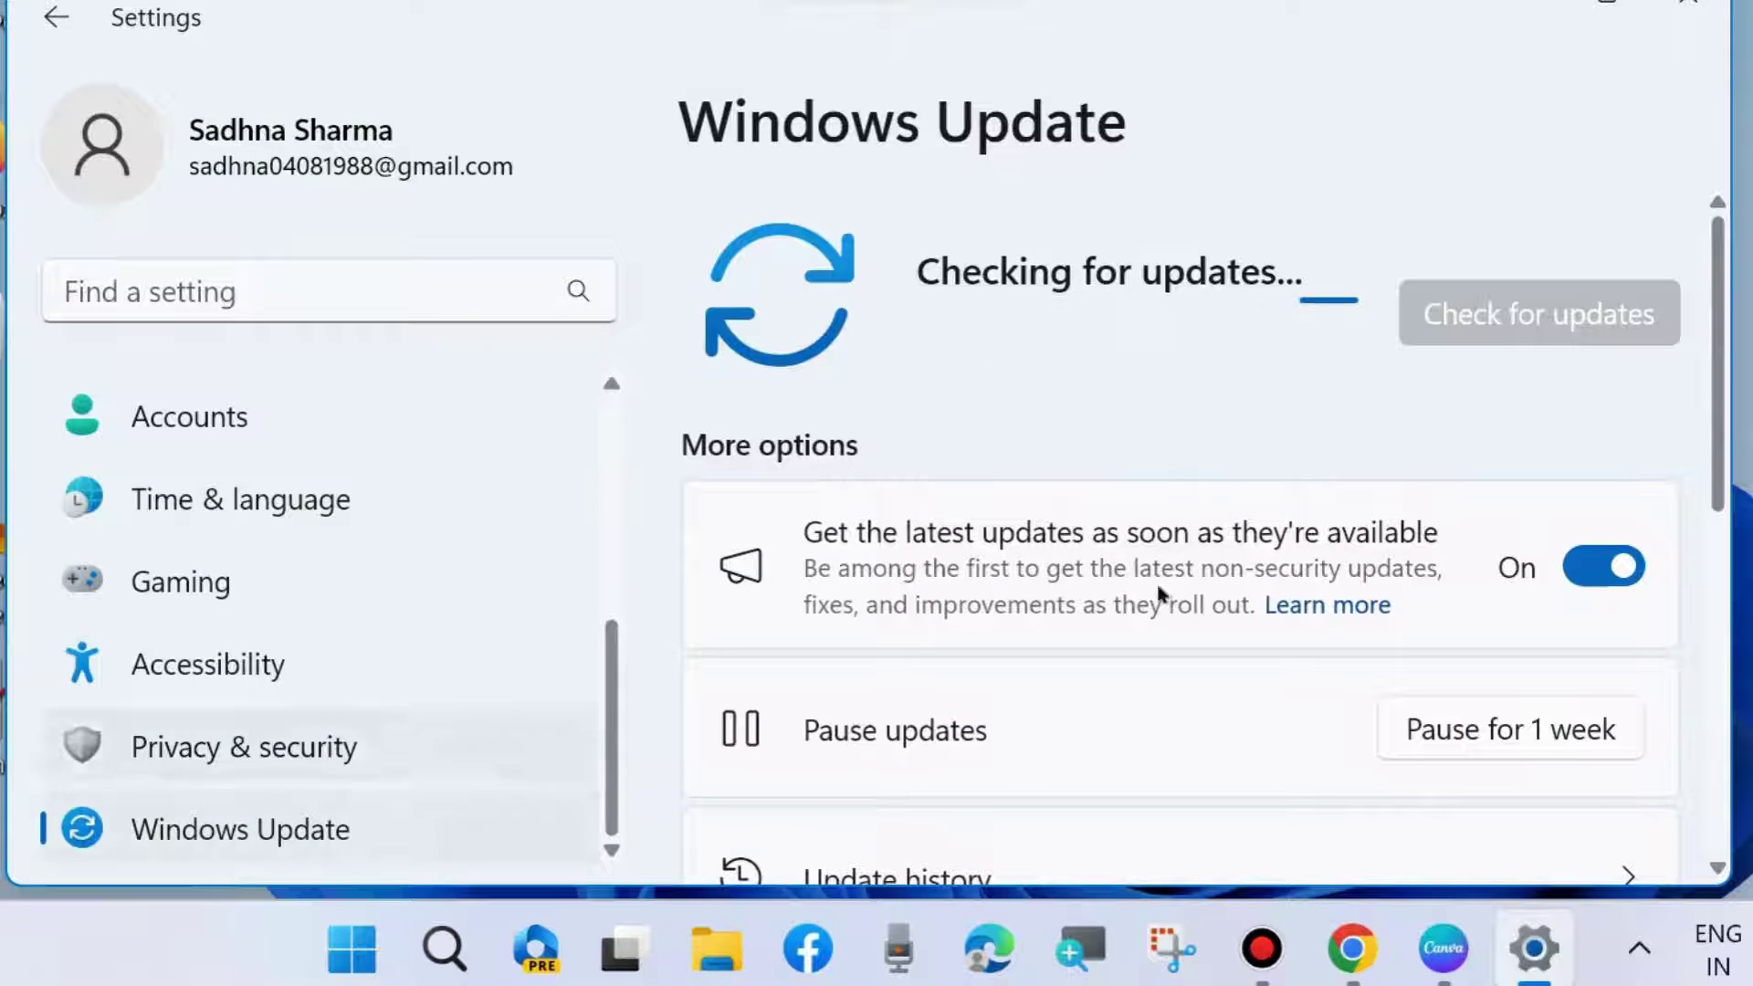
{"action": "scroll", "coordinate": [1249, 494], "scroll_direction": "down", "scroll_amount": 5}
{"action": "scroll", "coordinate": [1197, 516], "scroll_direction": "up", "scroll_amount": 1}
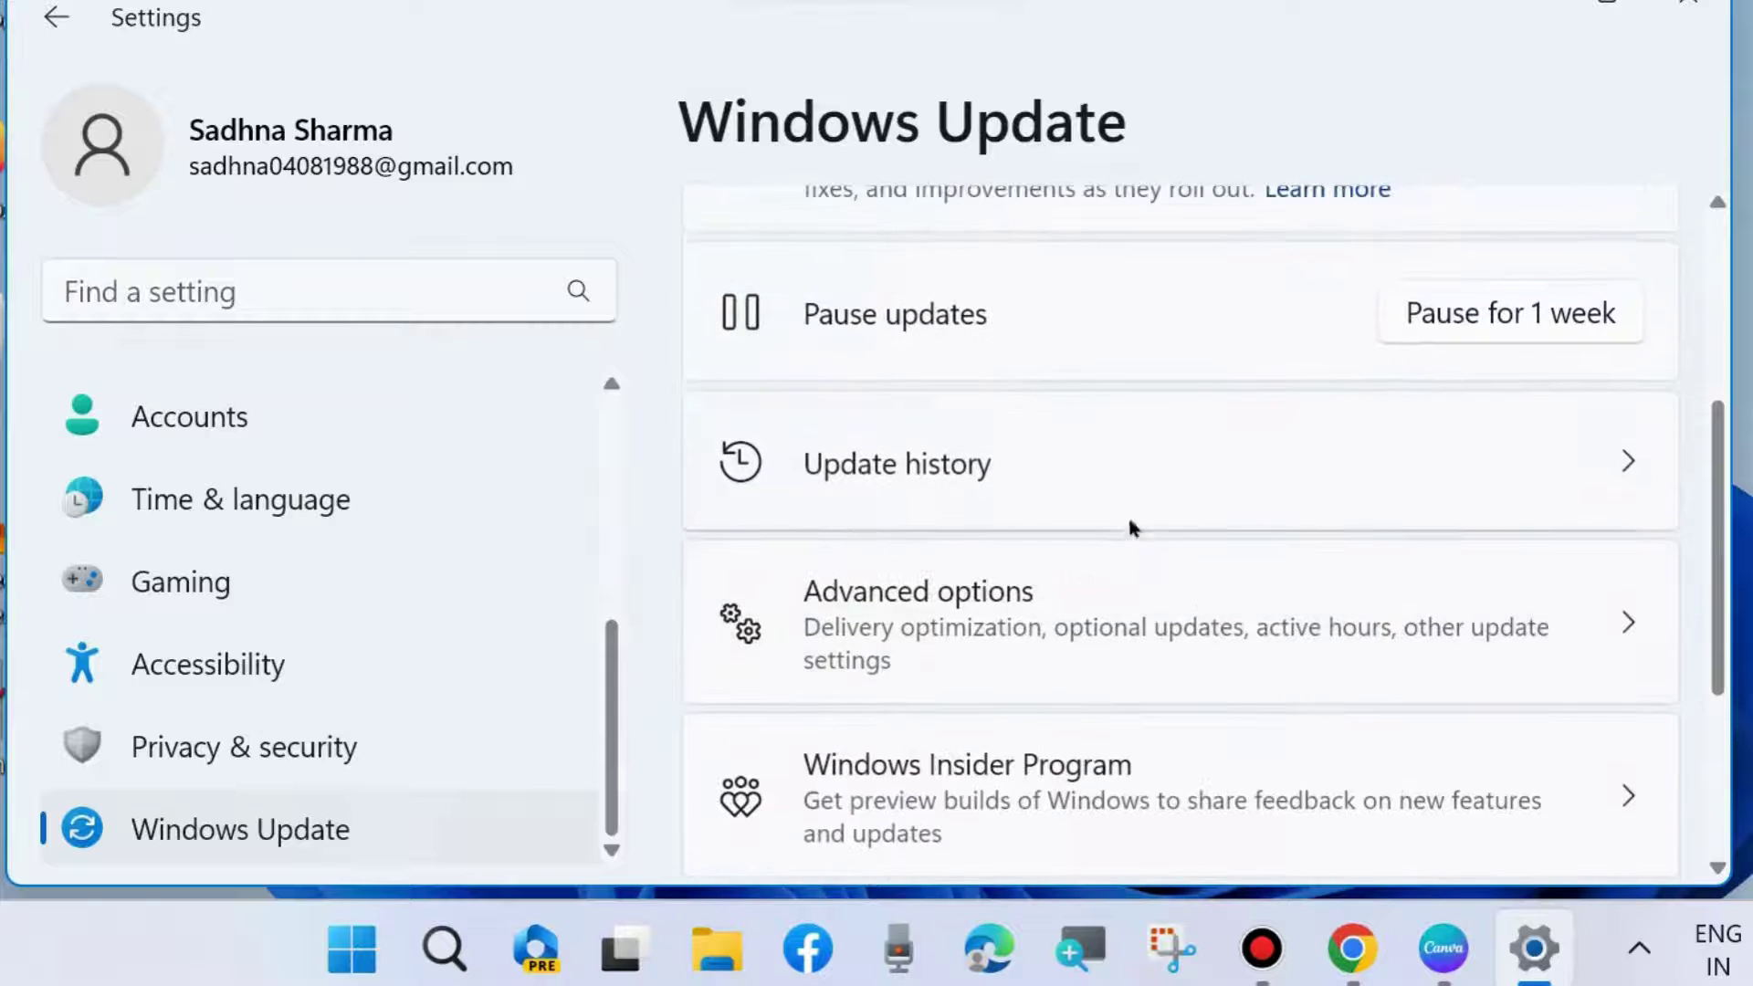
{"action": "left_click", "coordinate": [941, 470]}
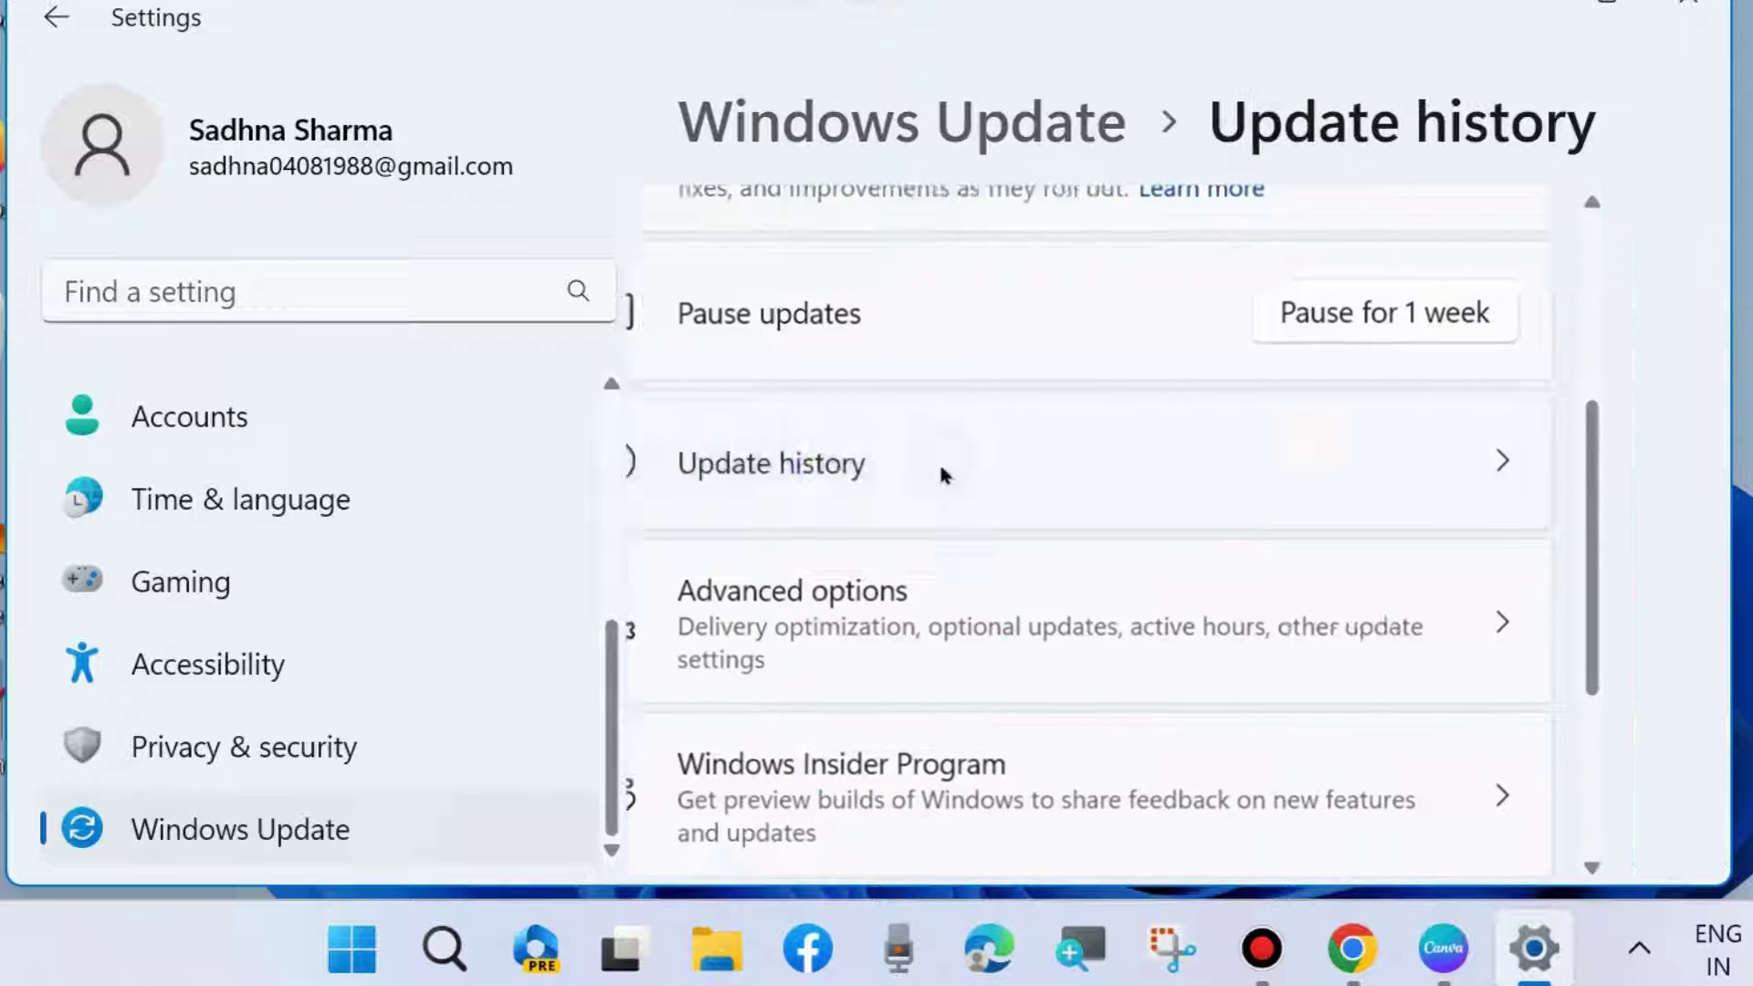
{"action": "scroll", "coordinate": [1081, 512], "scroll_direction": "down", "scroll_amount": 20}
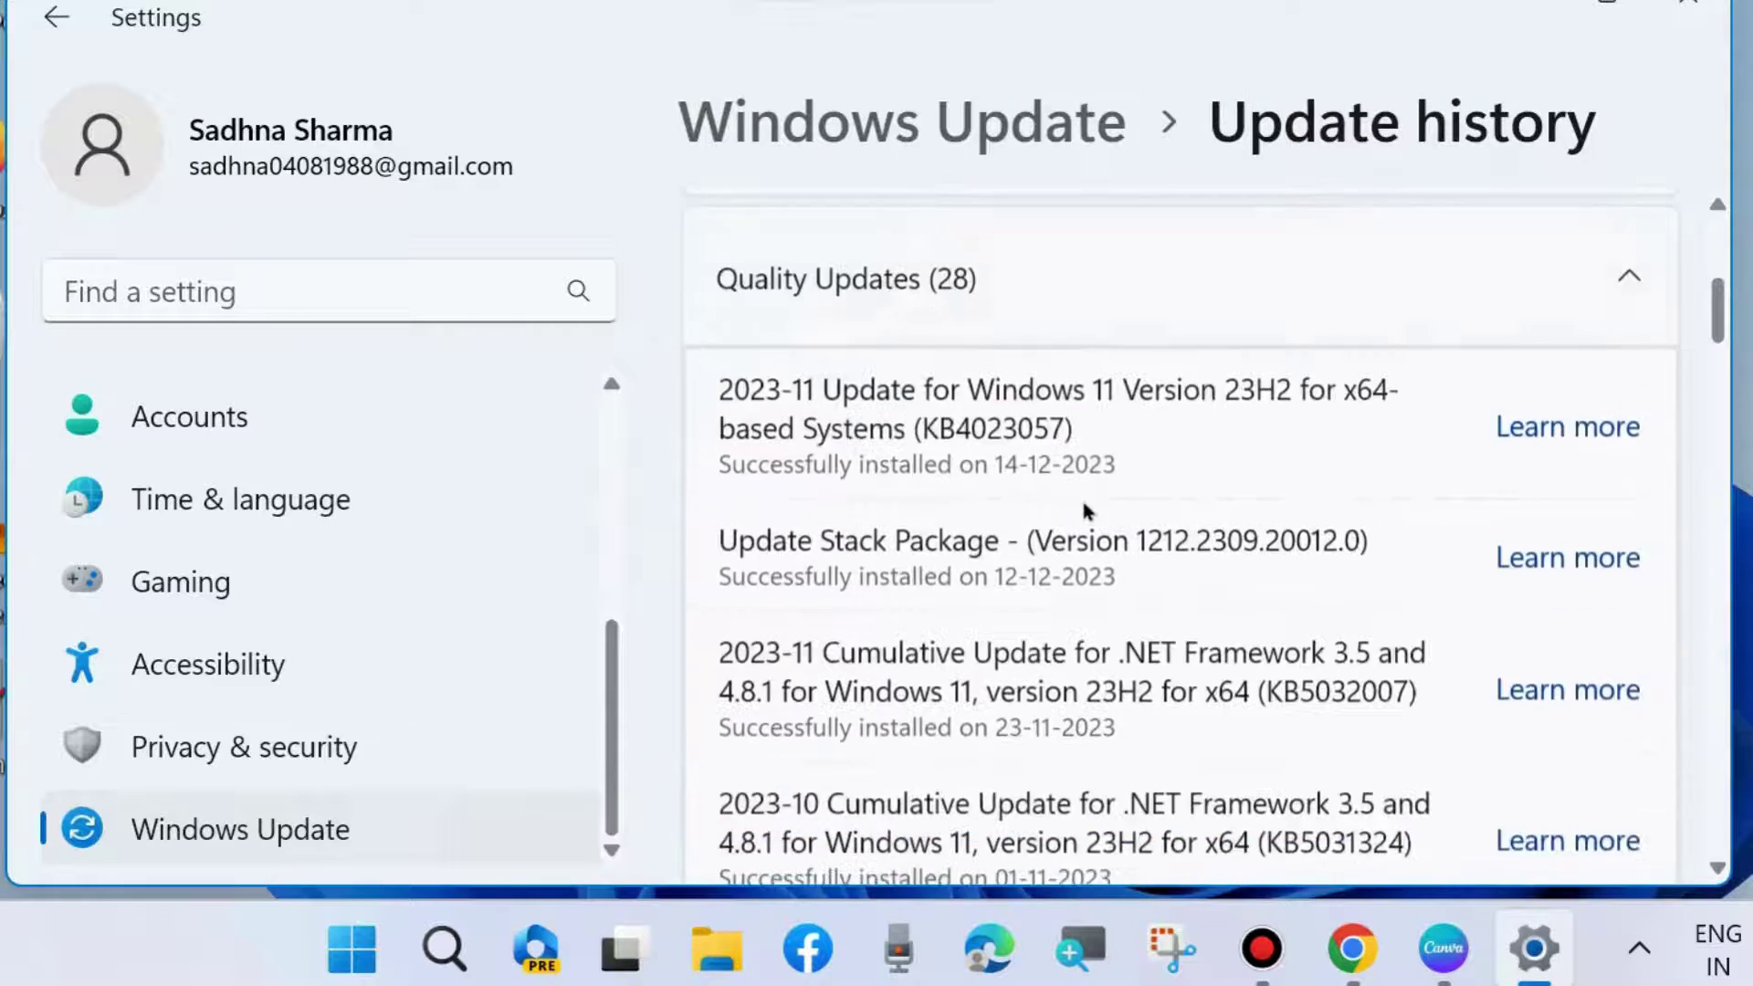
{"action": "scroll", "coordinate": [1083, 514], "scroll_direction": "down", "scroll_amount": 20}
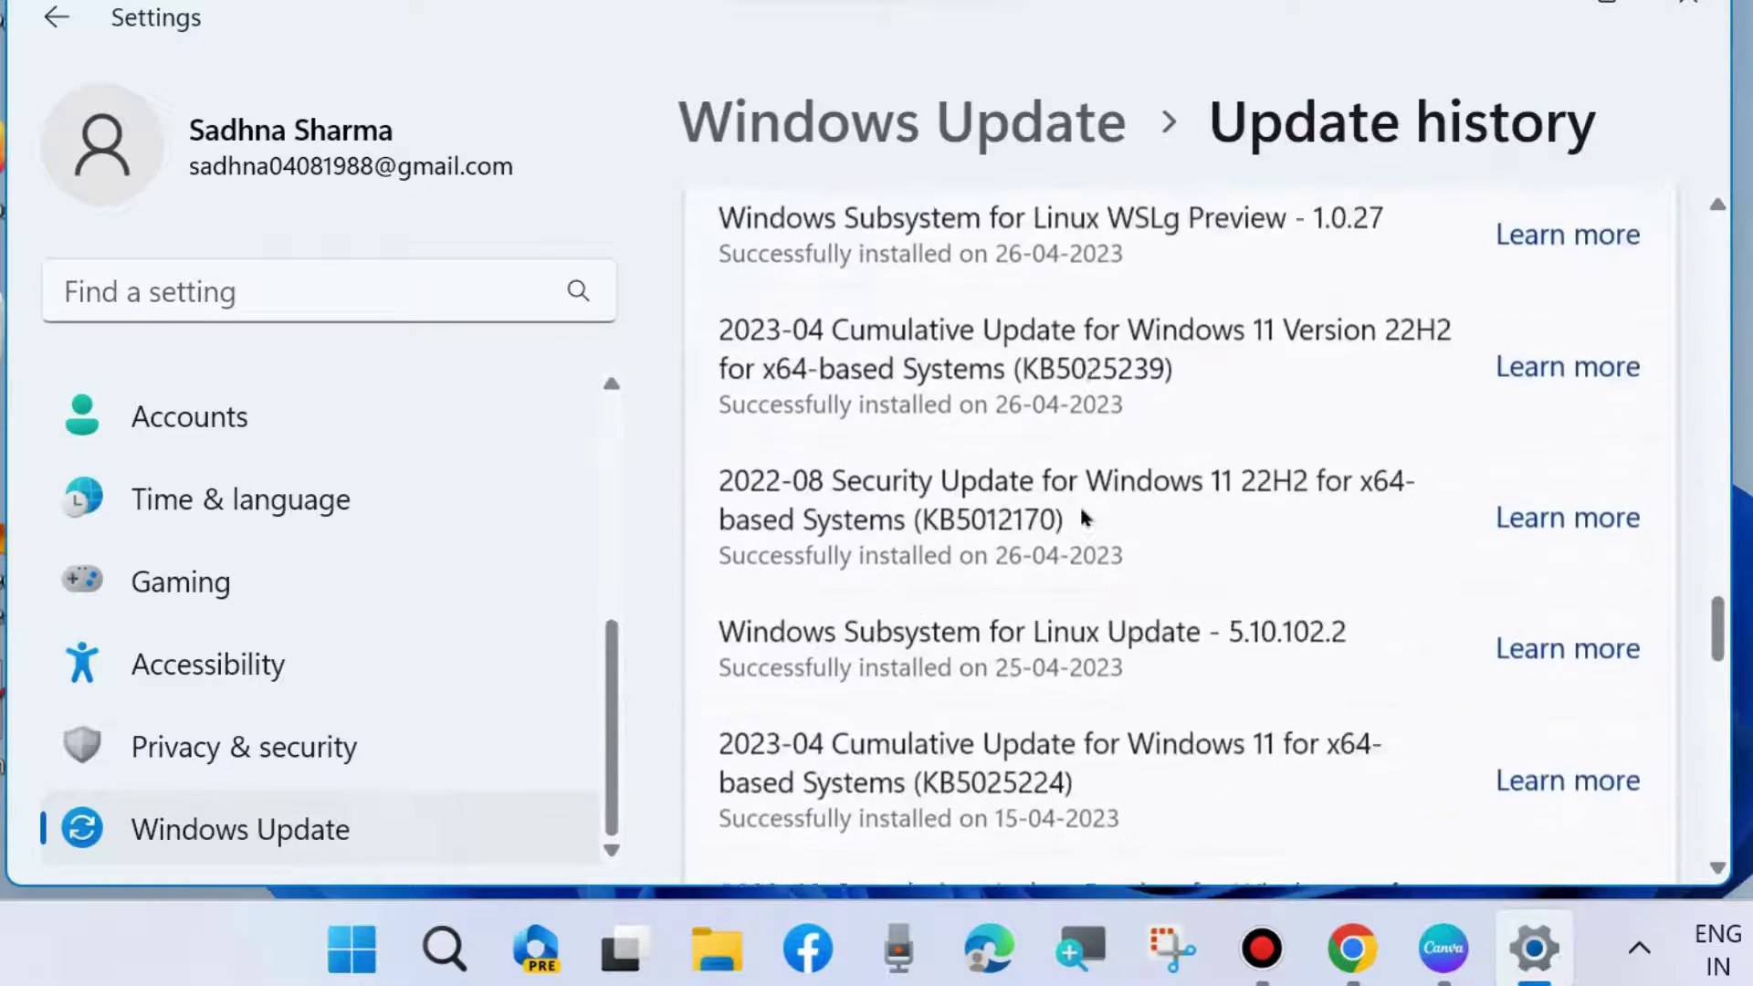
{"action": "scroll", "coordinate": [1079, 514], "scroll_direction": "up", "scroll_amount": 2}
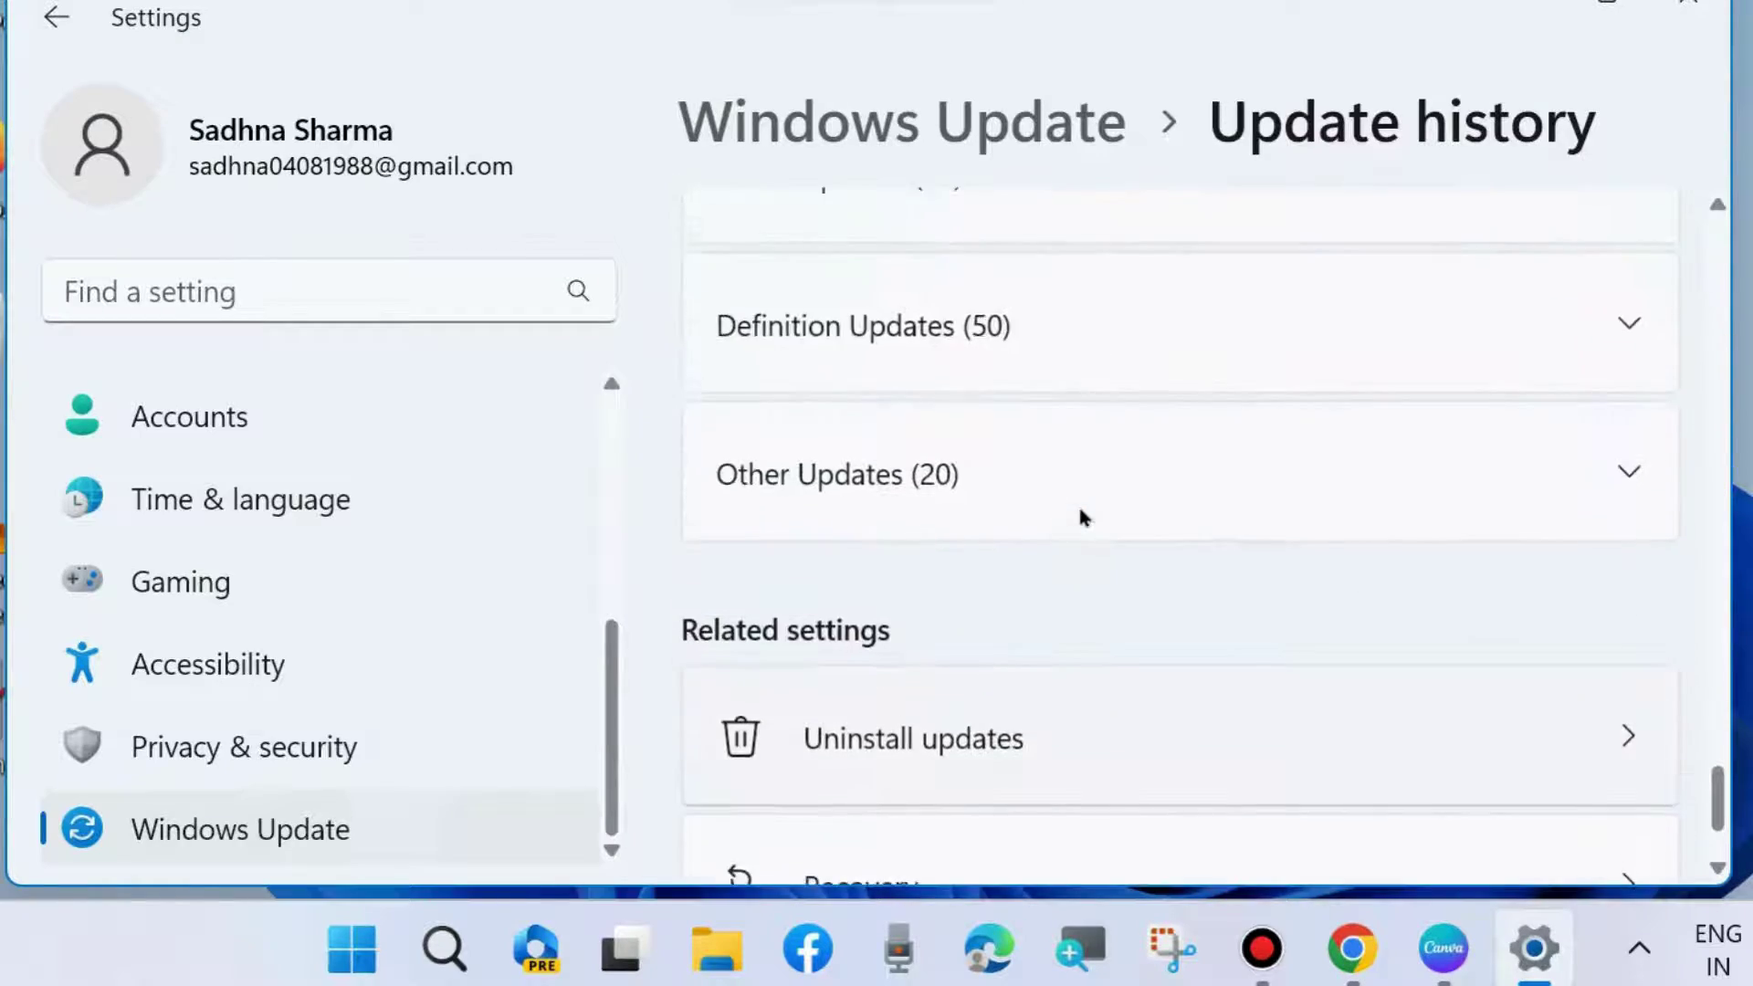
{"action": "scroll", "coordinate": [1079, 514], "scroll_direction": "down", "scroll_amount": 2}
Open Uninstall updates and scroll through the six listed updates, led by KB5032007
{"action": "left_click", "coordinate": [966, 539]}
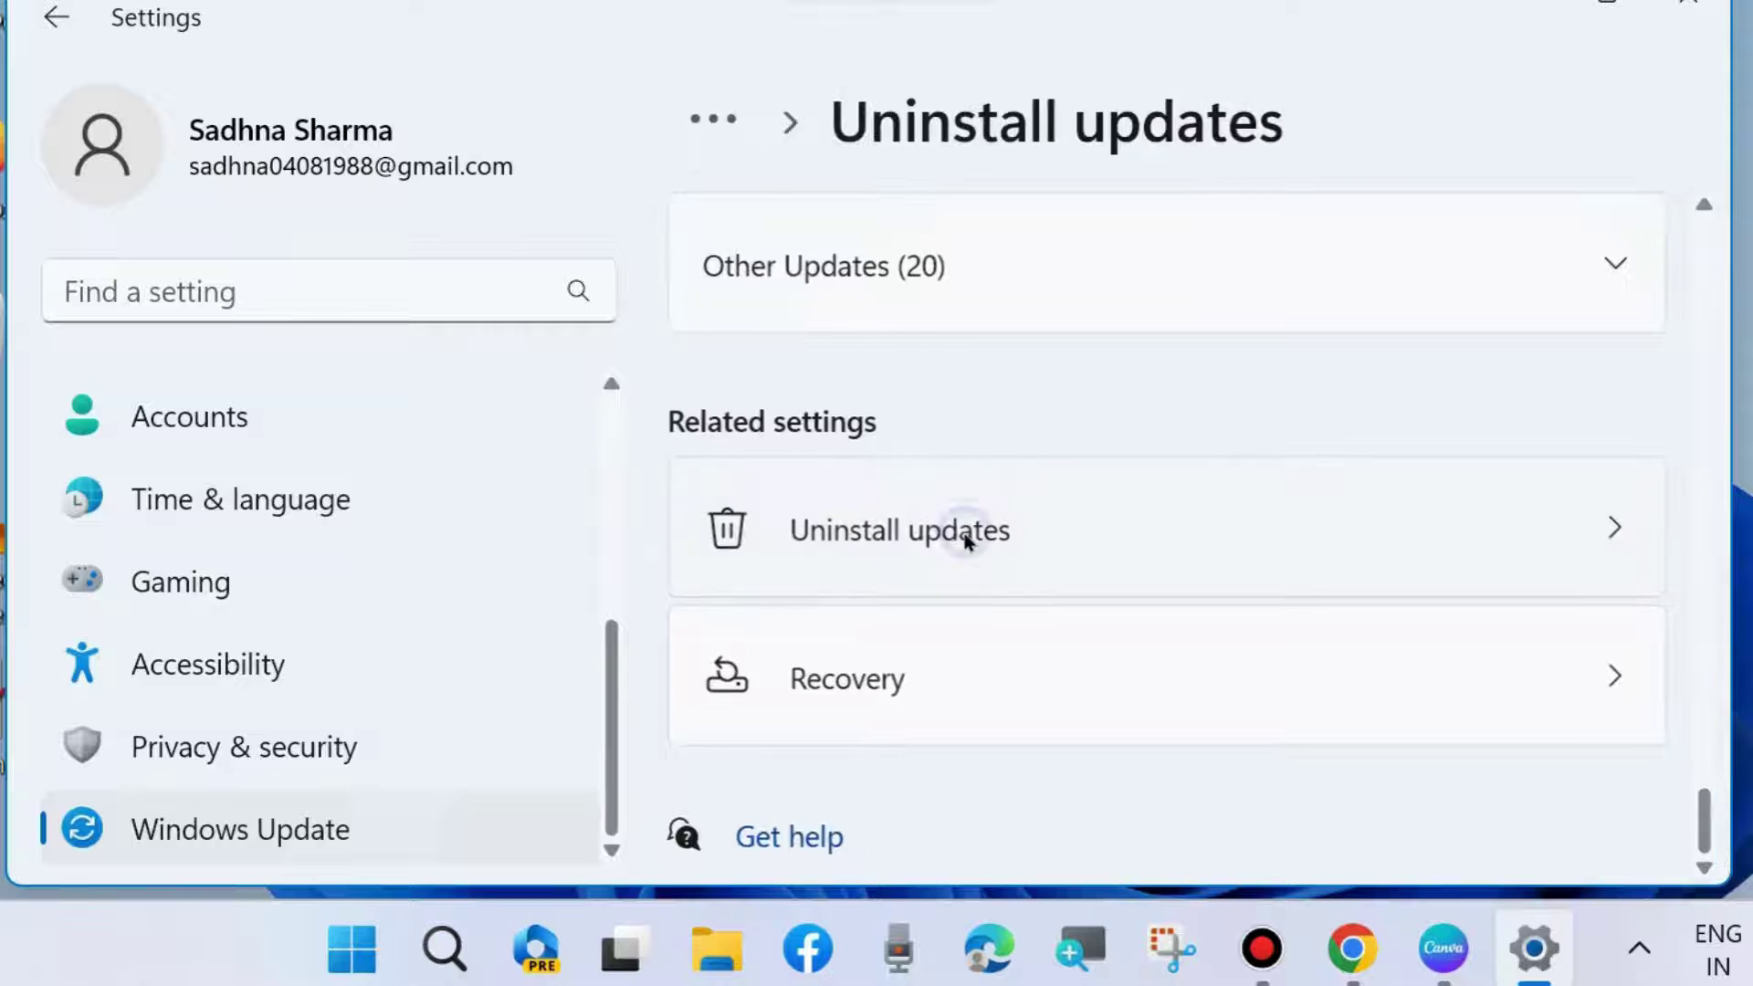
{"action": "scroll", "coordinate": [964, 546], "scroll_direction": "down", "scroll_amount": 1}
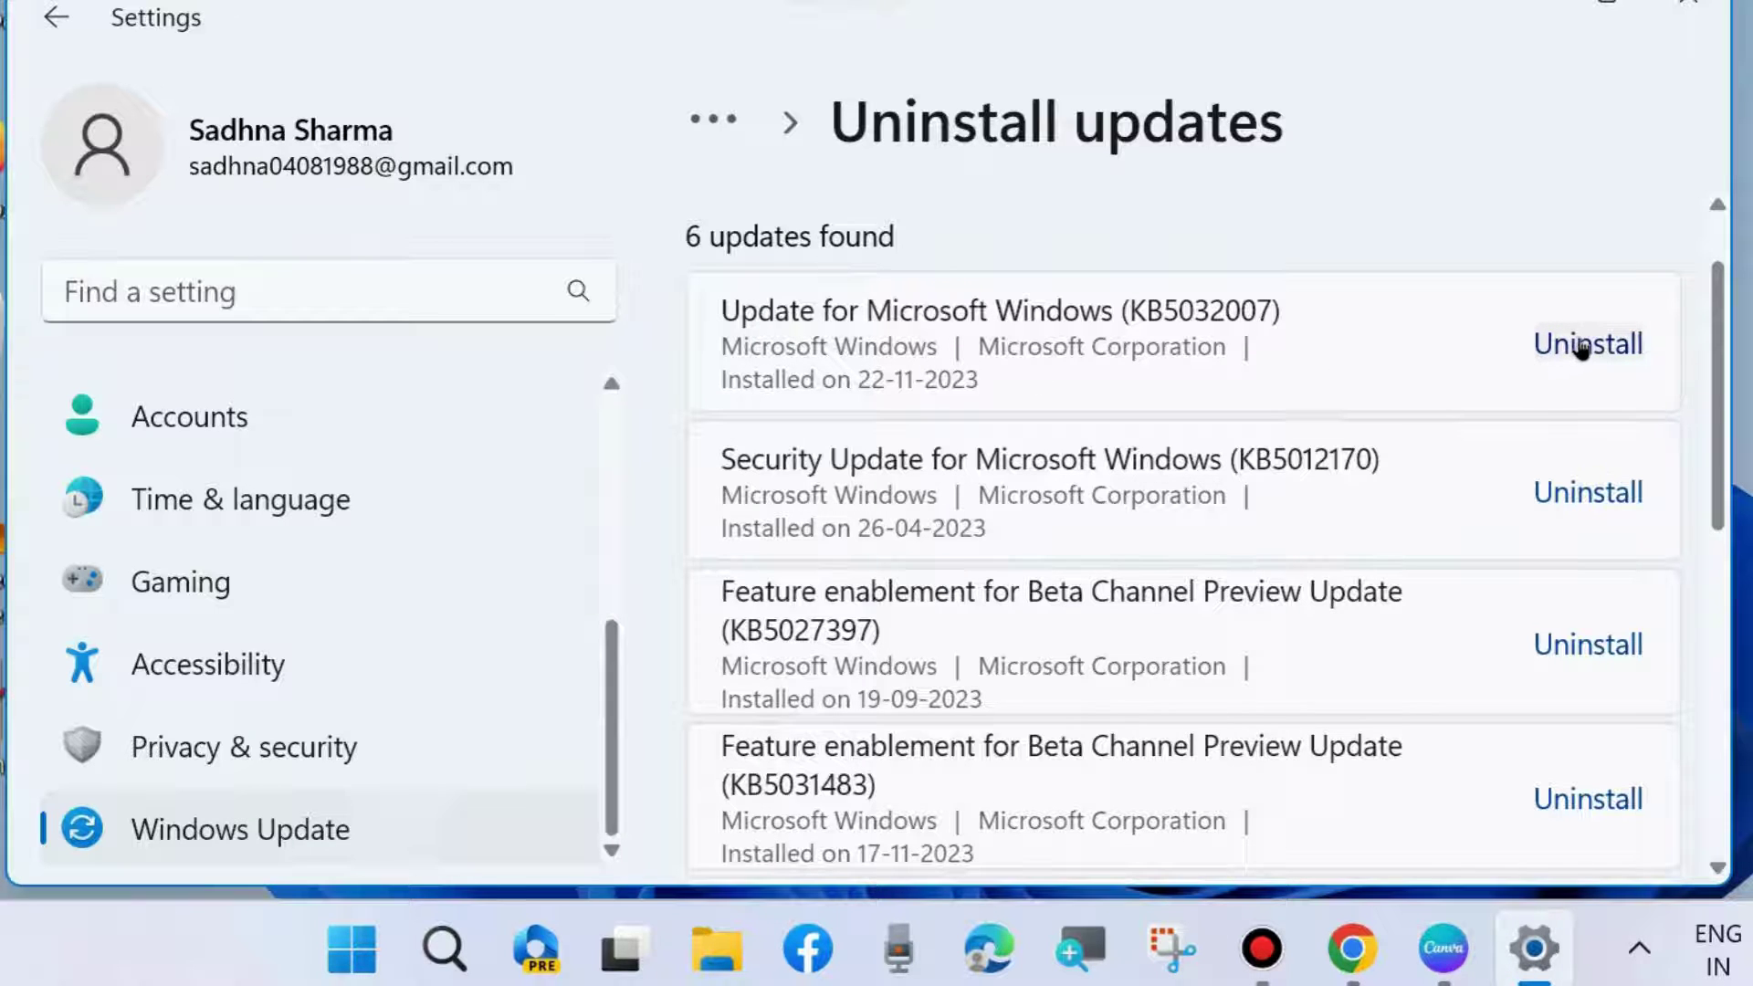
Close Settings, then open the Run dialog from the system menu and enter rstrui
{"action": "left_click", "coordinate": [1687, 5]}
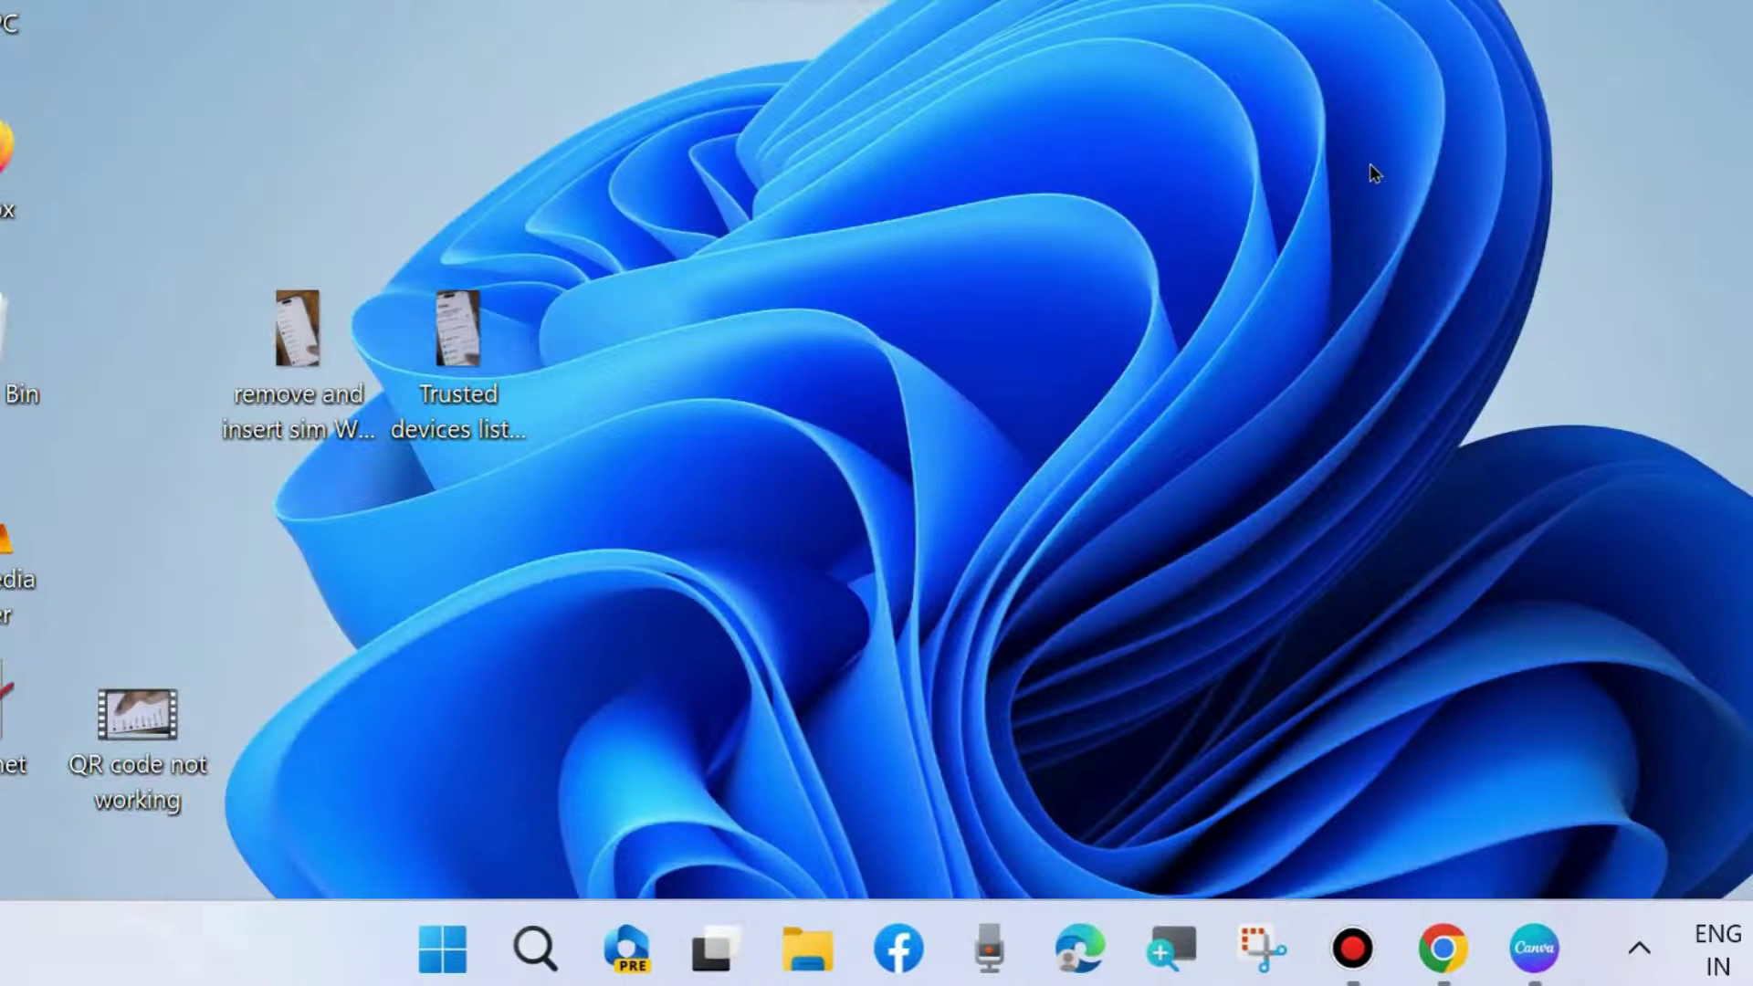
{"action": "right_click", "coordinate": [431, 935]}
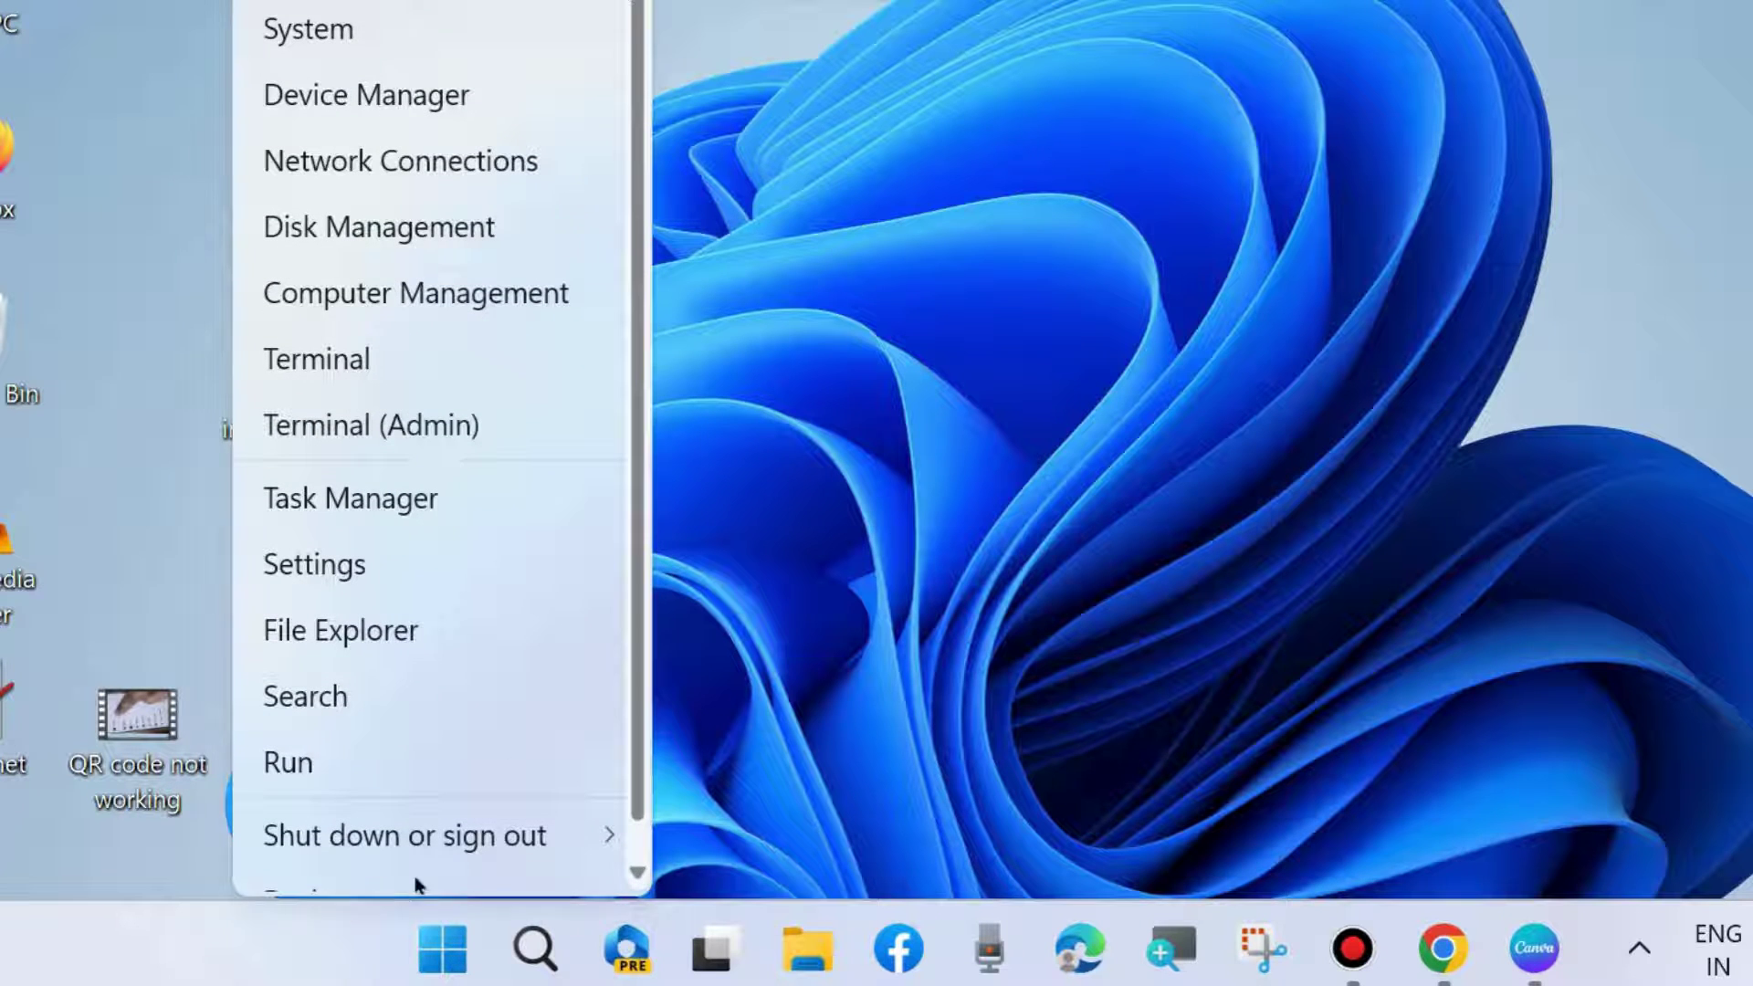
{"action": "left_click", "coordinate": [310, 765]}
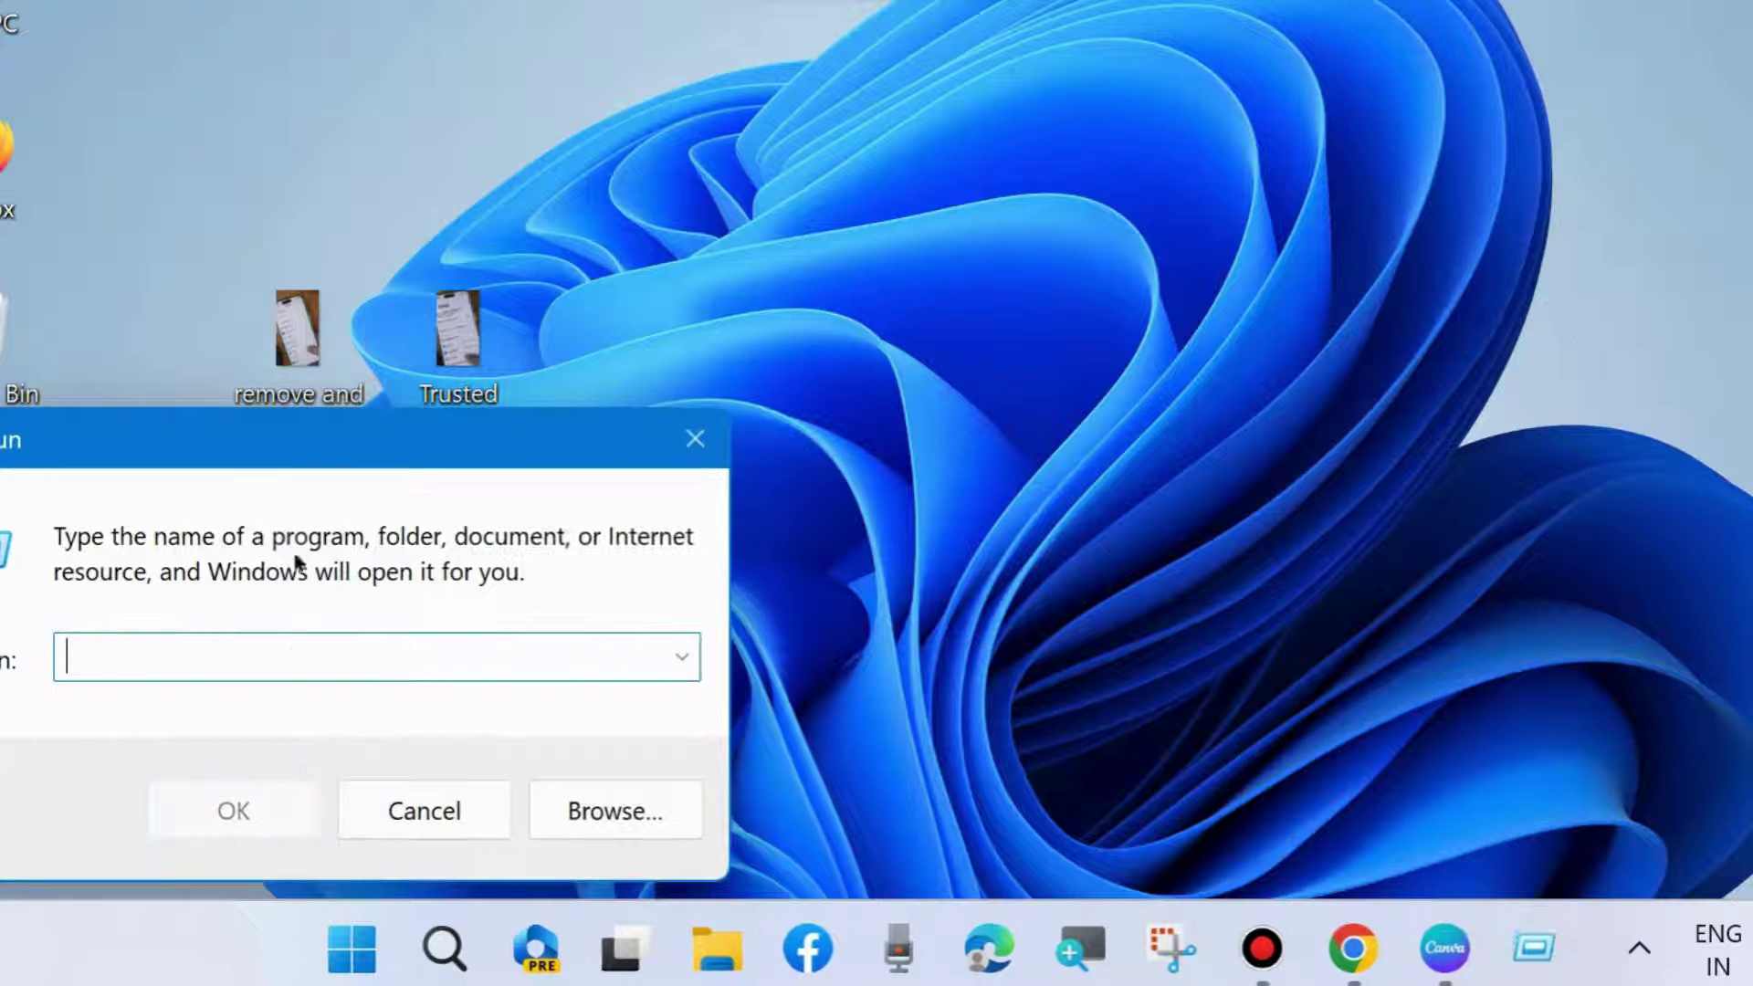
{"action": "left_click_drag", "start_coordinate": [267, 444], "coordinate": [807, 128]}
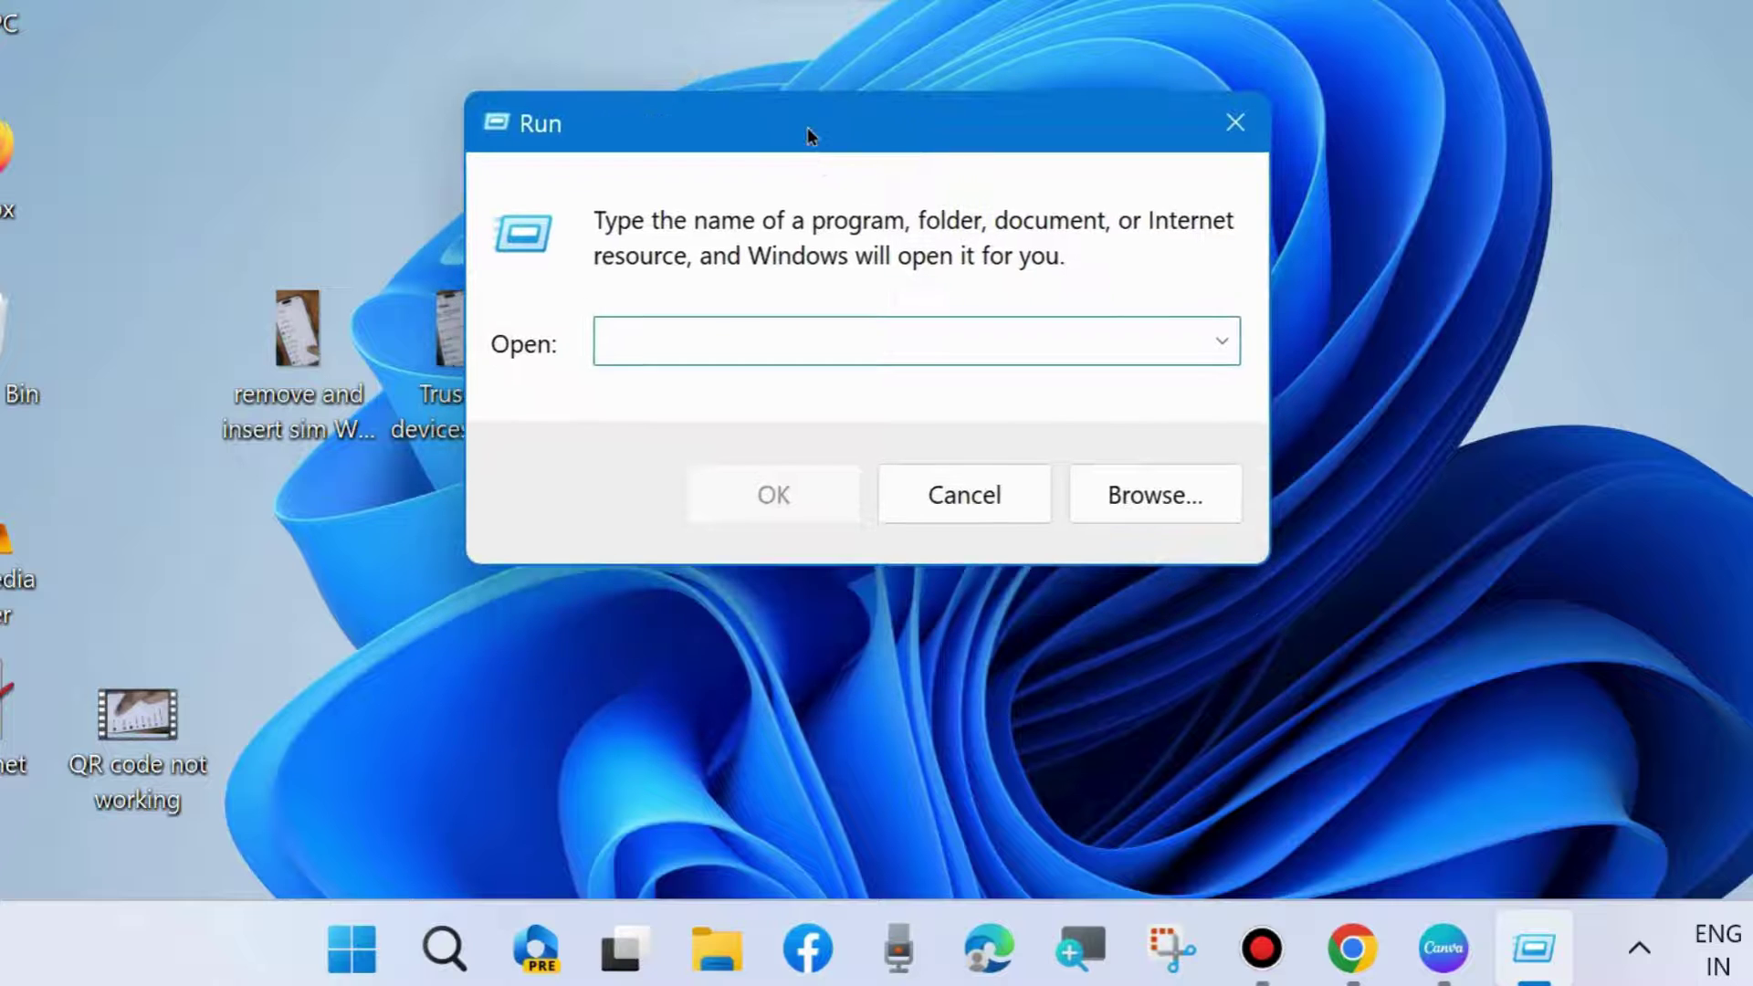
{"action": "type", "text": "rstrui"}
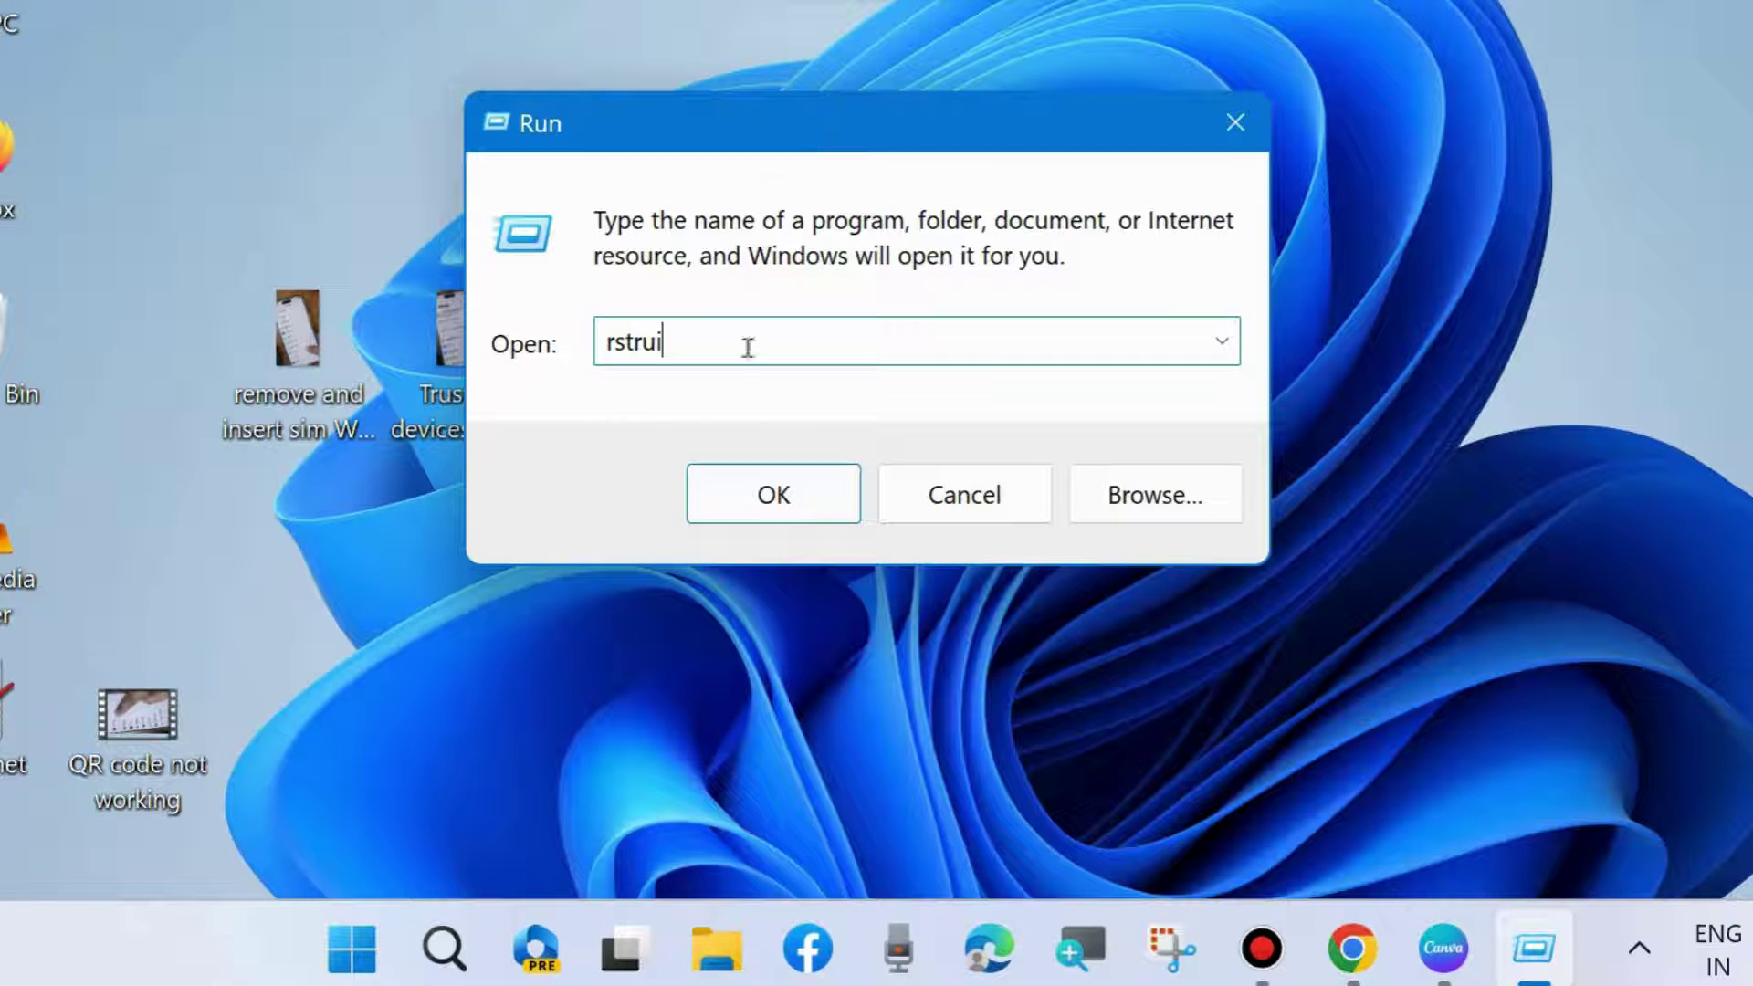
Run rstrui to launch System Restore and advance past the intro to the restore points
{"action": "left_click", "coordinate": [782, 493]}
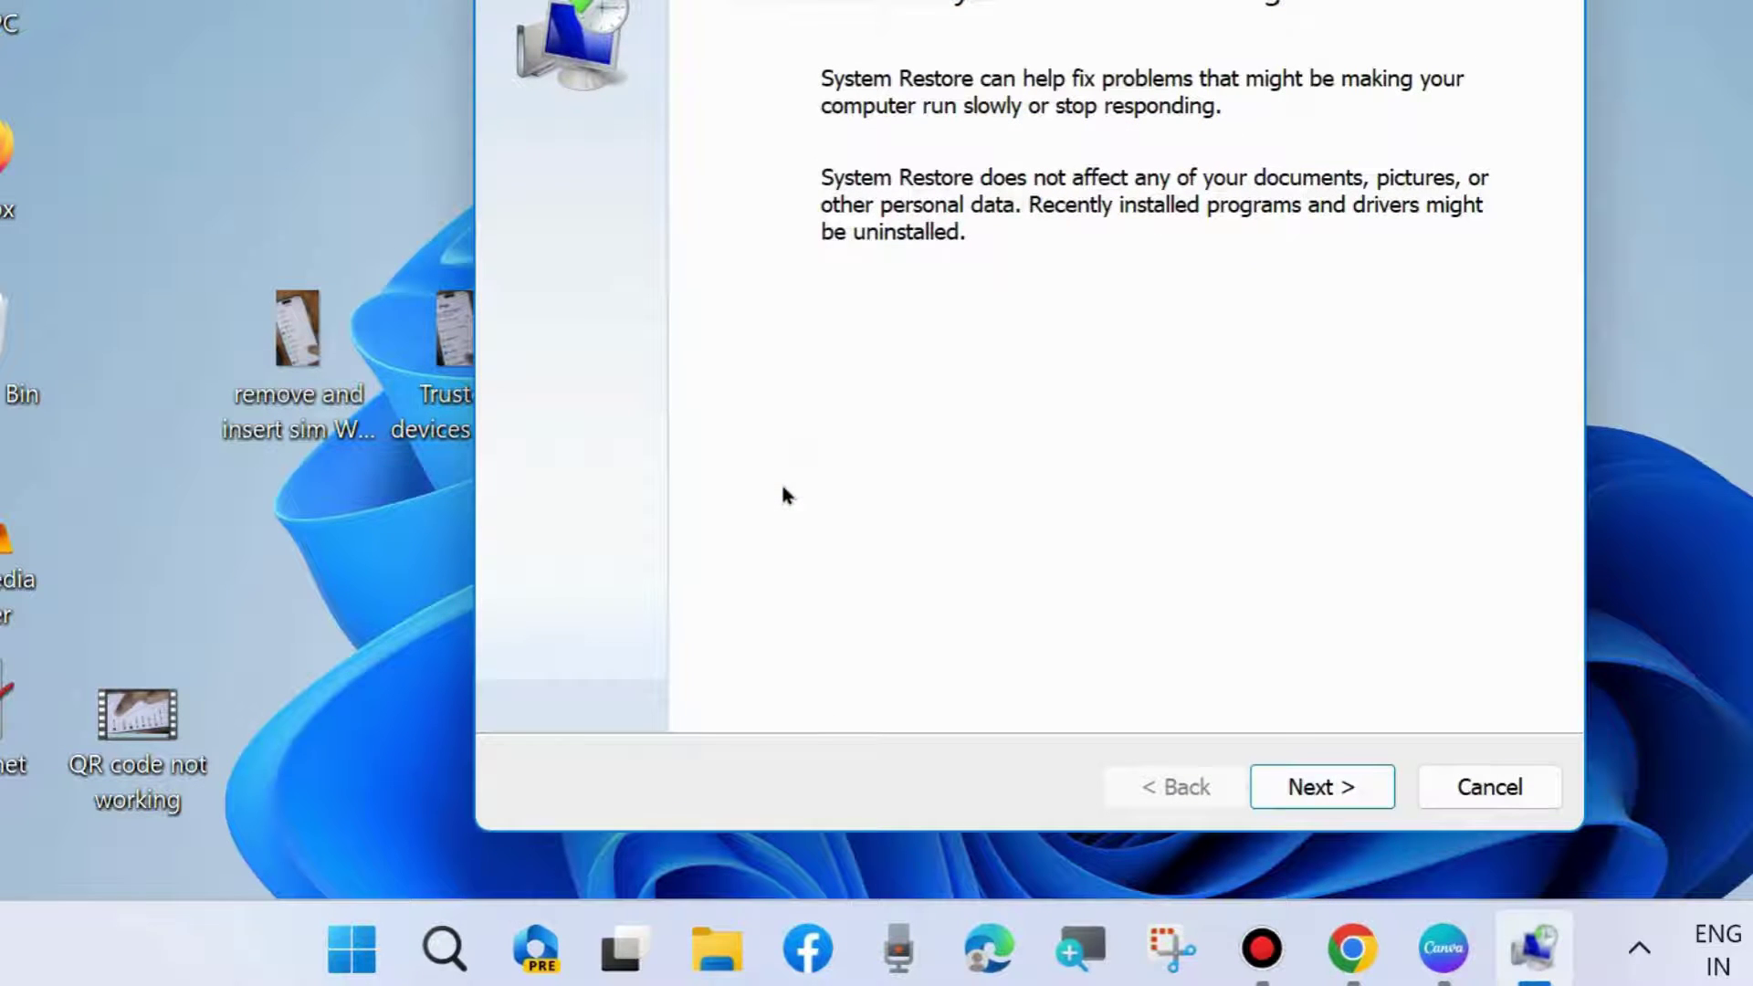
{"action": "left_click_drag", "start_coordinate": [1053, 0], "coordinate": [1037, 16]}
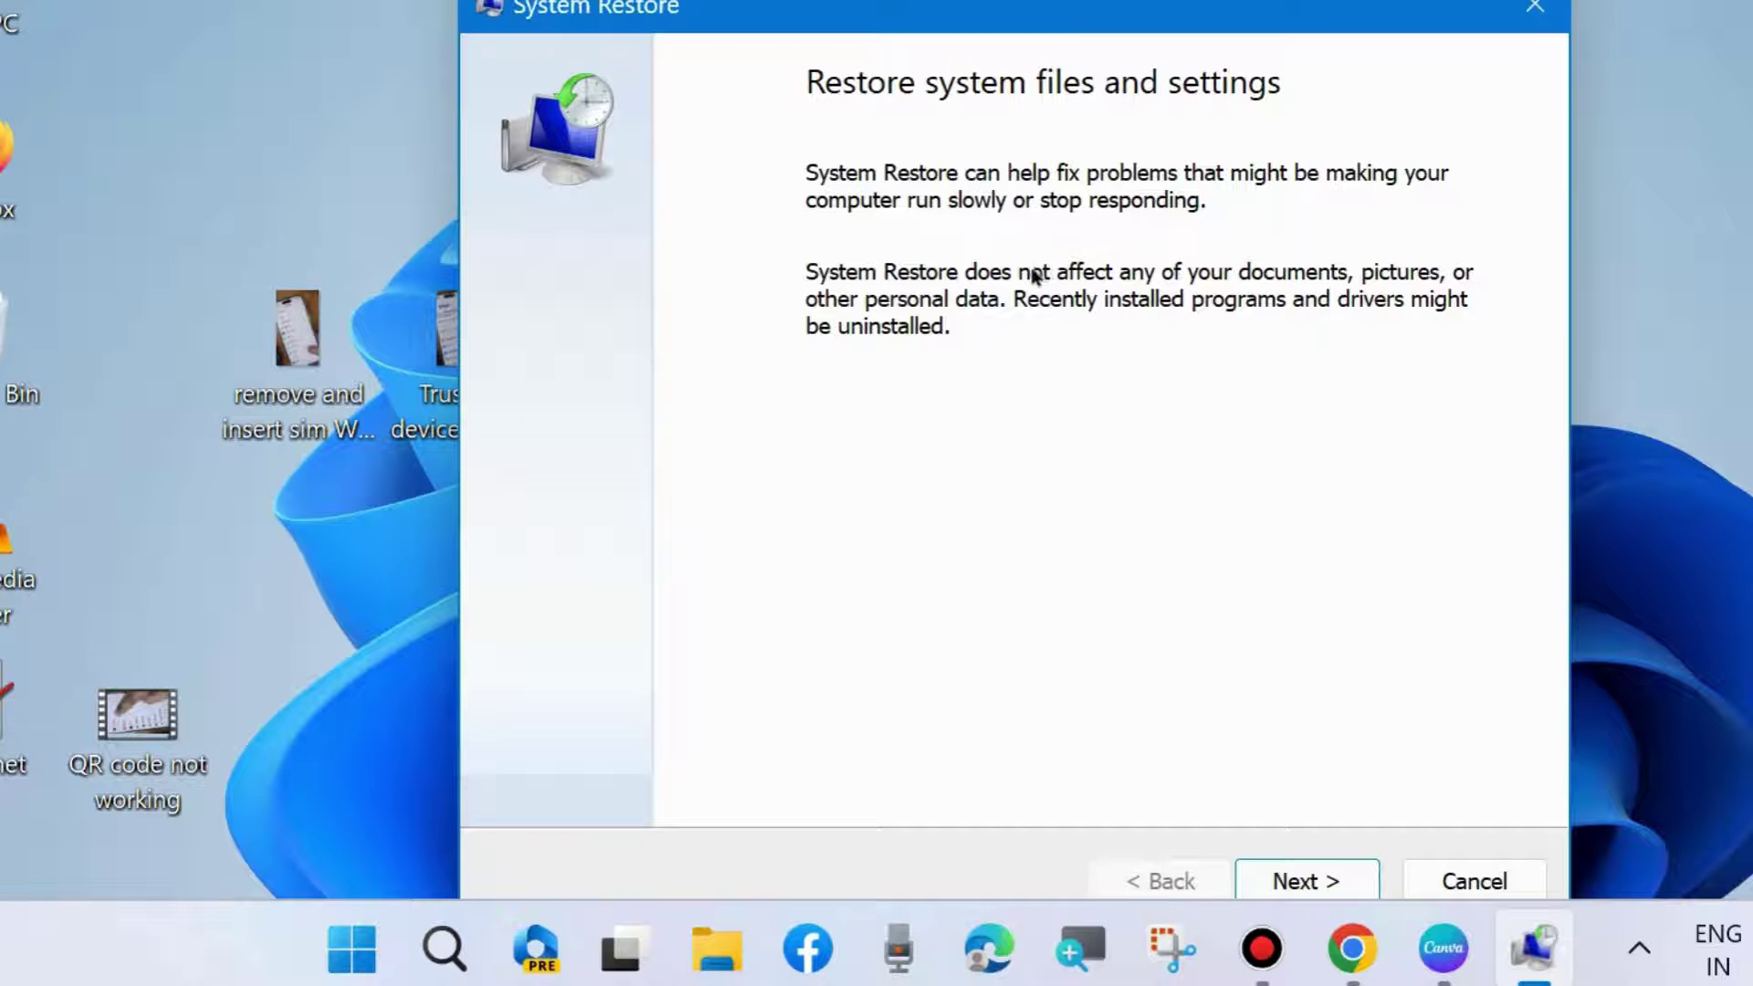
{"action": "left_click_drag", "start_coordinate": [1091, 18], "coordinate": [1082, 0]}
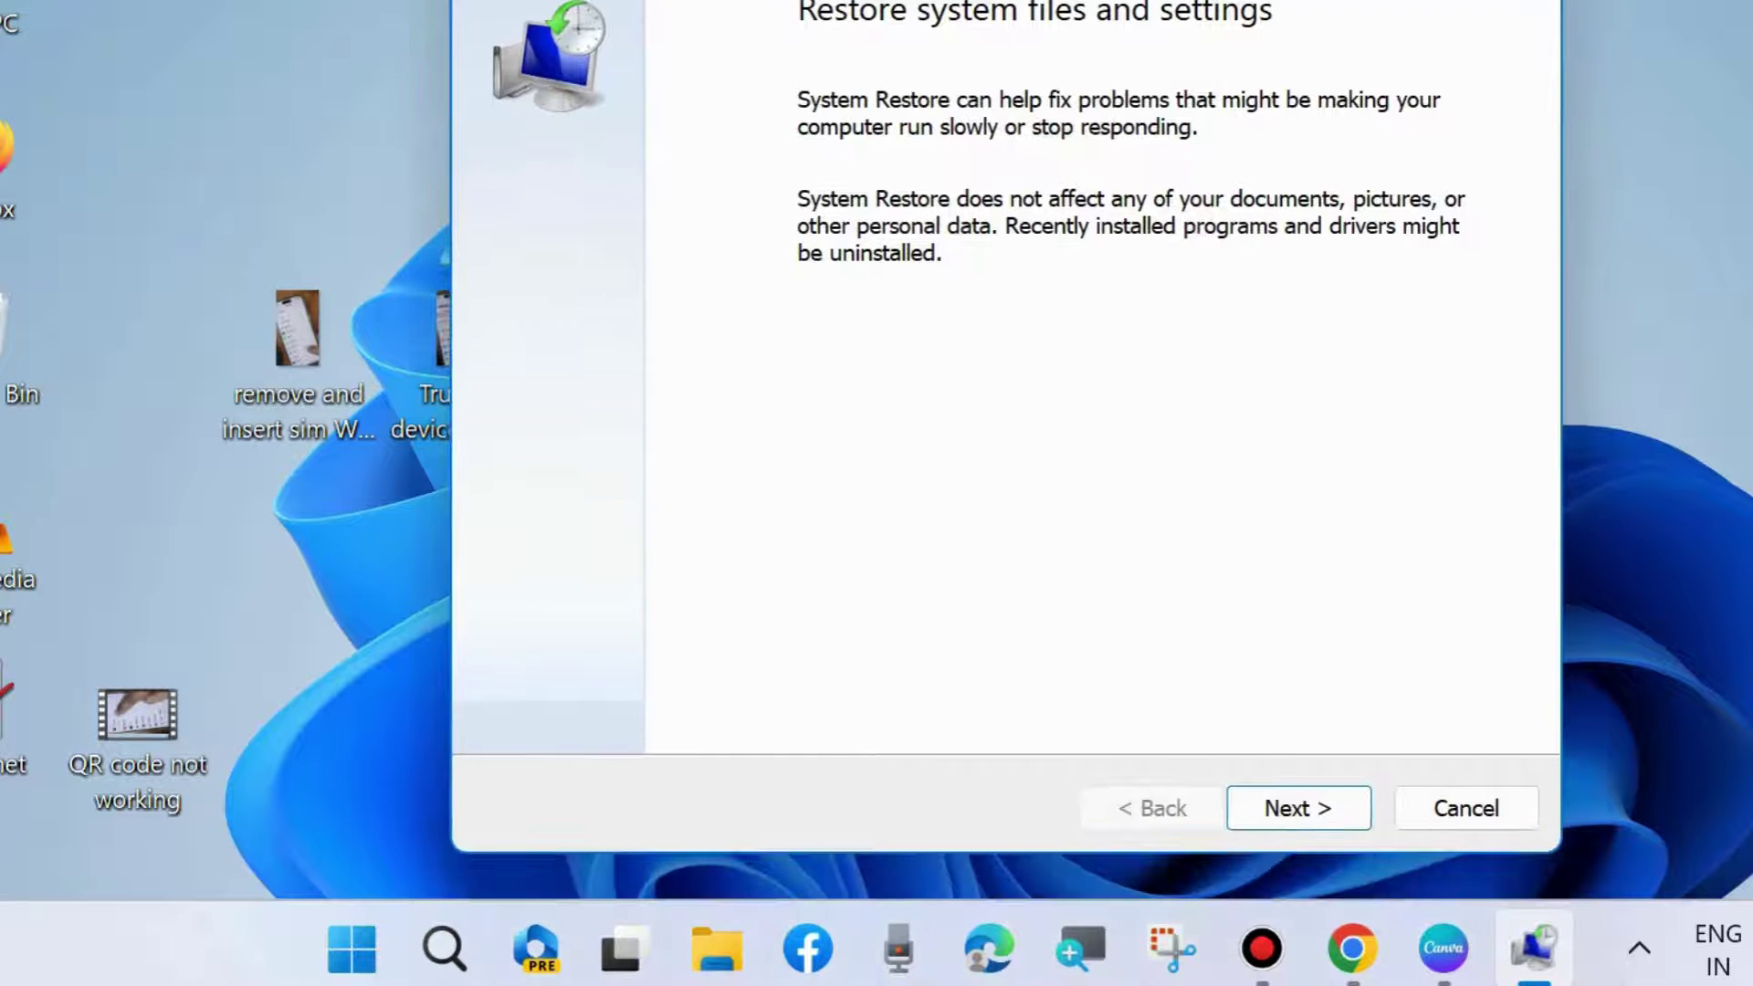
{"action": "left_click", "coordinate": [1278, 810]}
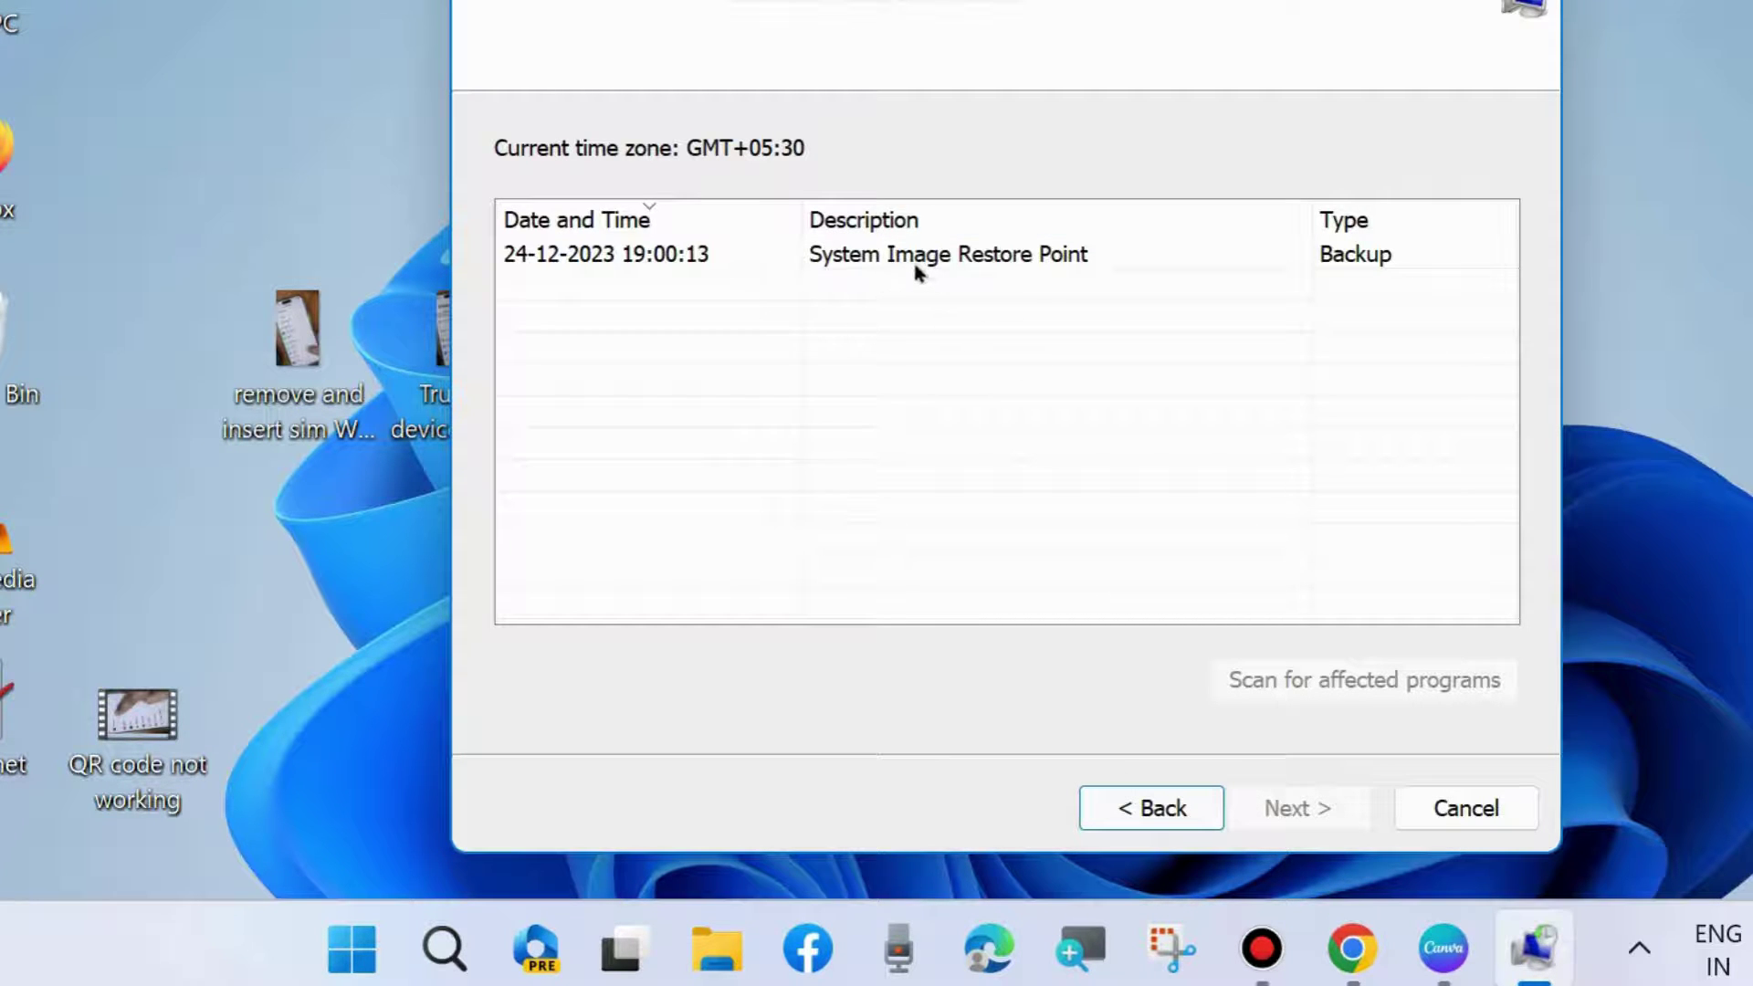
Attempt a restore to the 24-12-2023 System Image restore point
{"action": "left_click", "coordinate": [882, 254]}
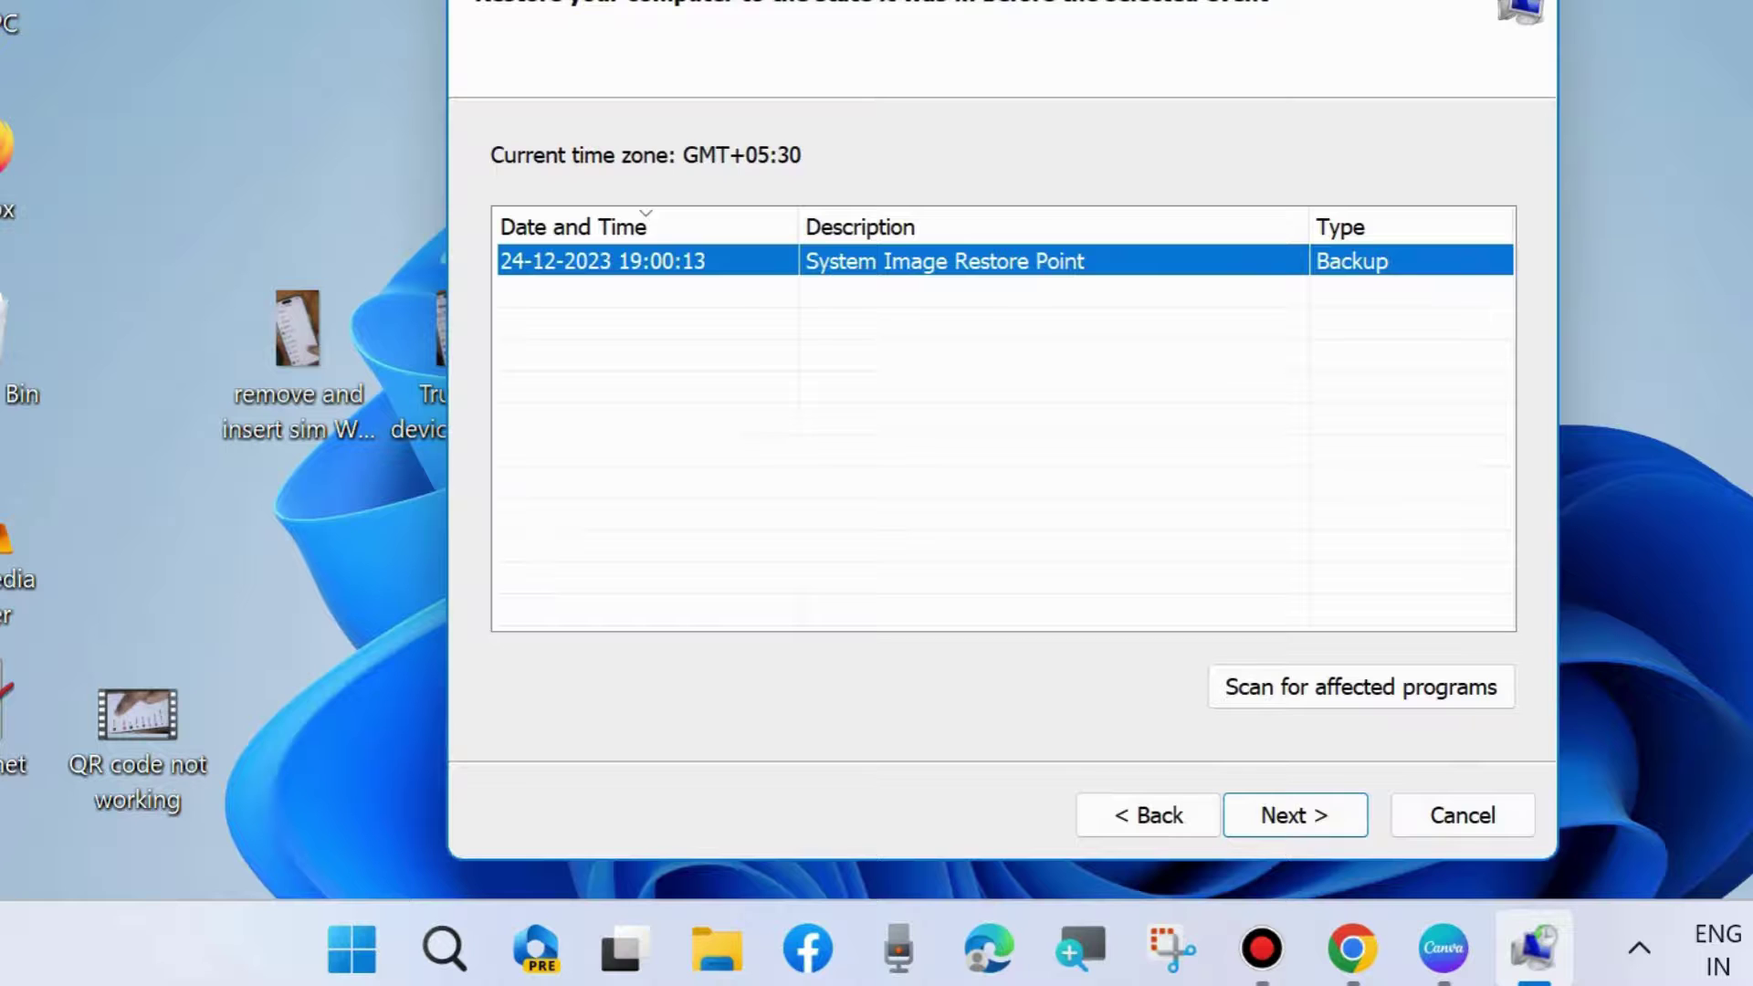
{"action": "left_click", "coordinate": [1307, 815]}
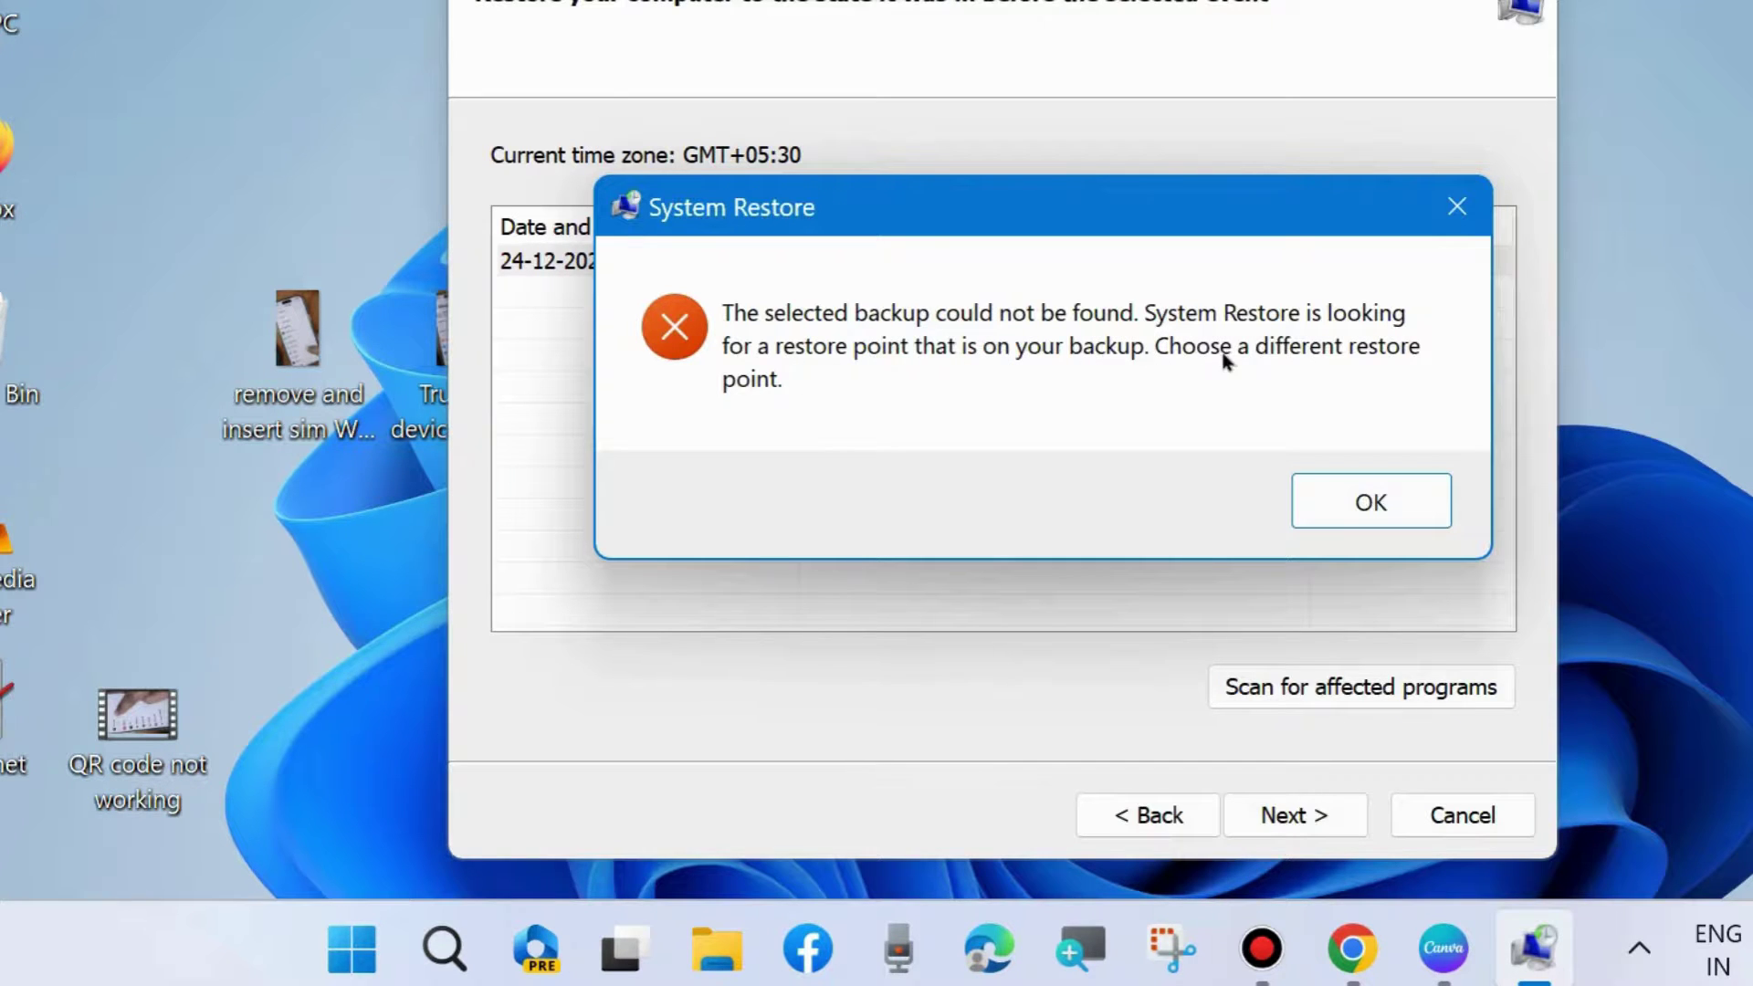
Acknowledge the backup-not-found error and exit System Restore without restoring
{"action": "left_click", "coordinate": [1369, 501]}
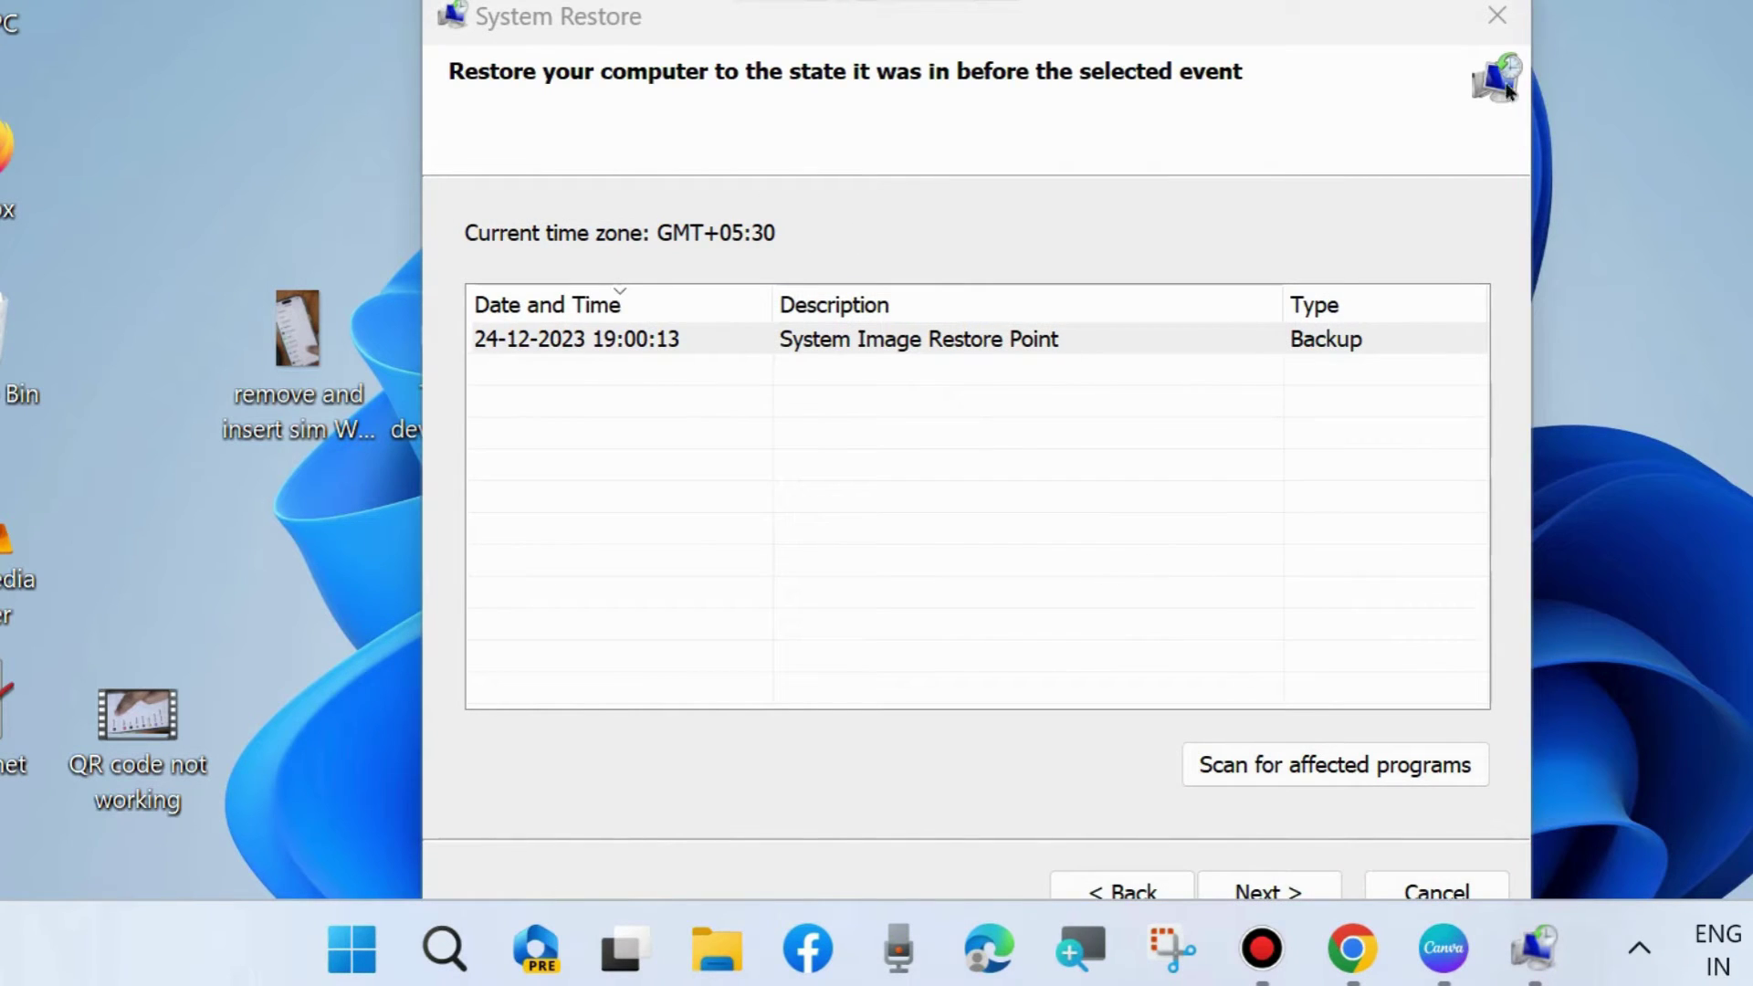
{"action": "left_click", "coordinate": [1498, 17]}
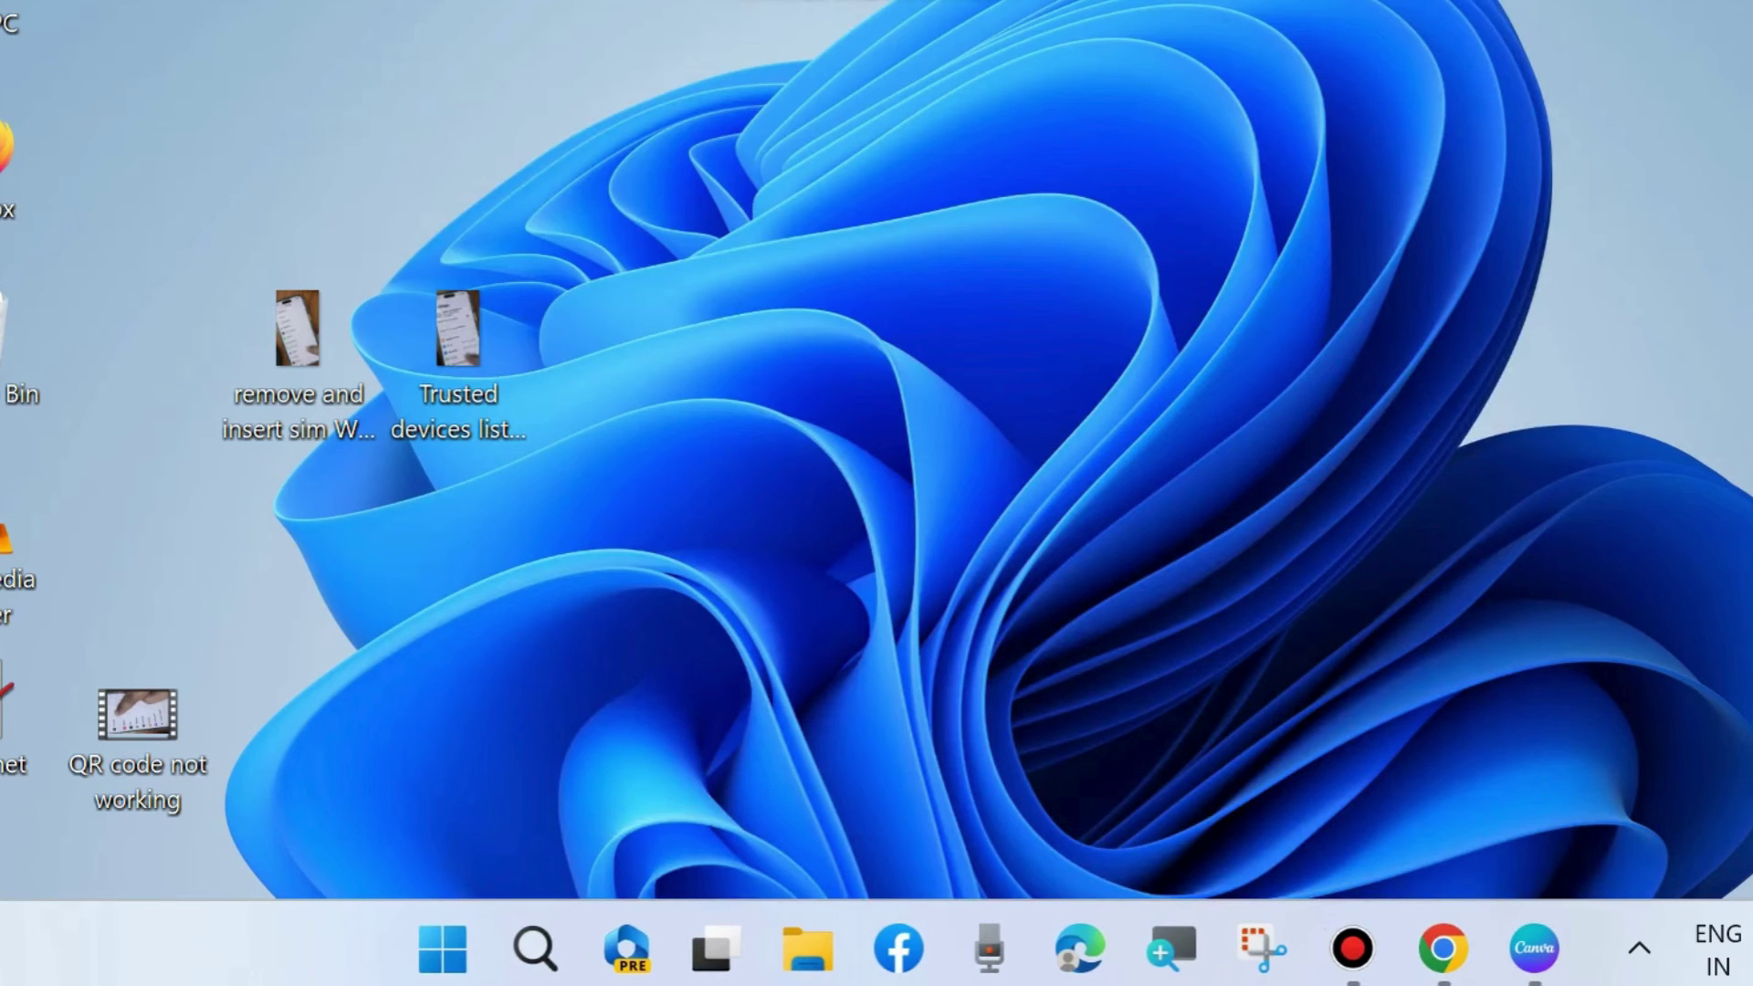